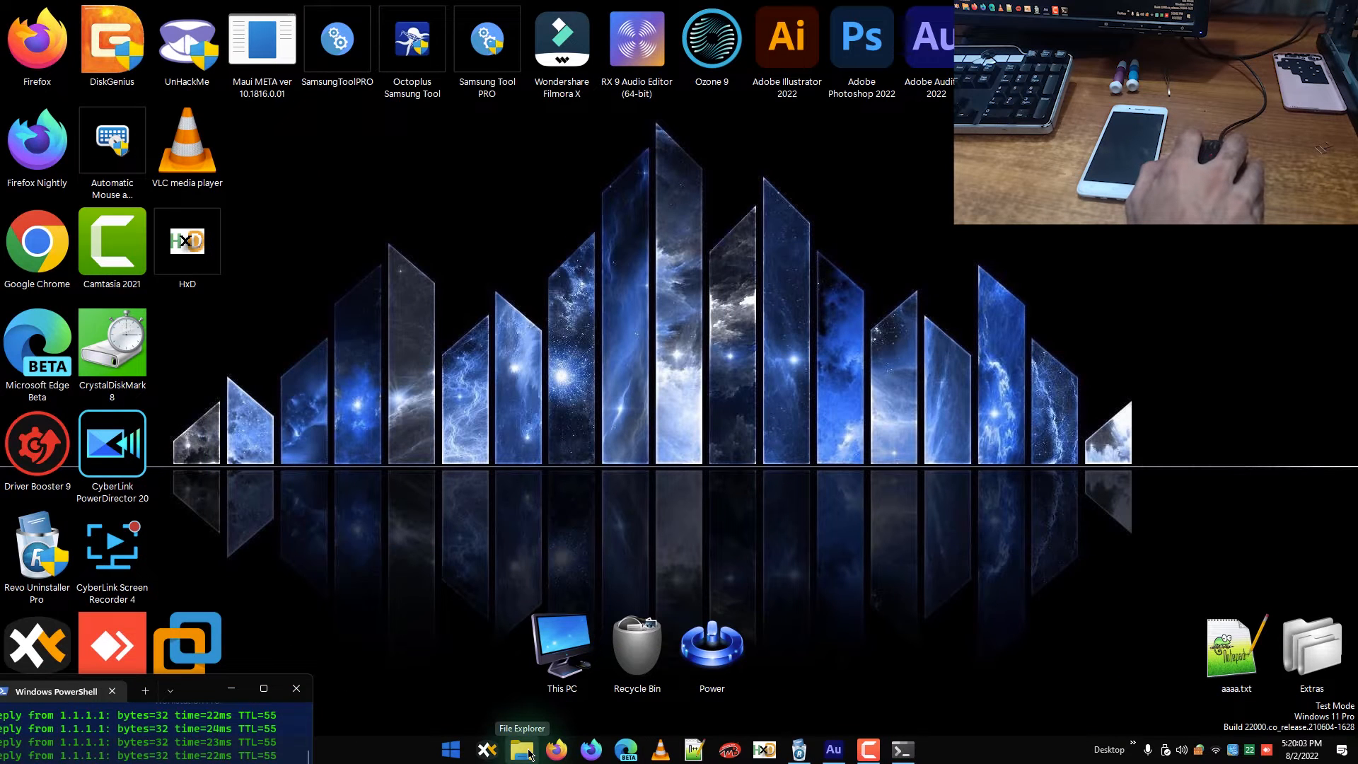
- Open the Y53 folder on the GPT_Software (F:) drive and select the PD1628F_EX_A_1.12.4 firmware folder
{"action": "left_click", "coordinate": [523, 750]}
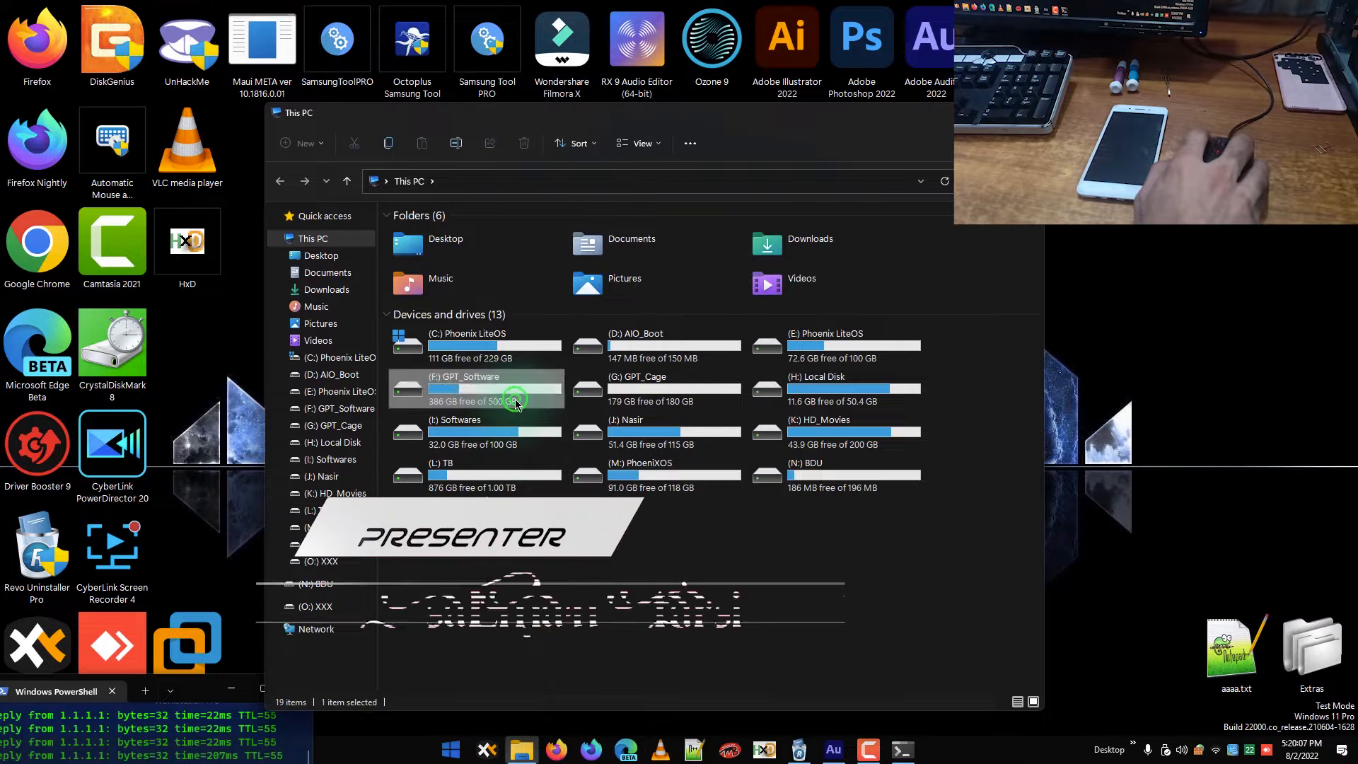
{"action": "double_click", "coordinate": [515, 394]}
{"action": "left_click", "coordinate": [481, 396]}
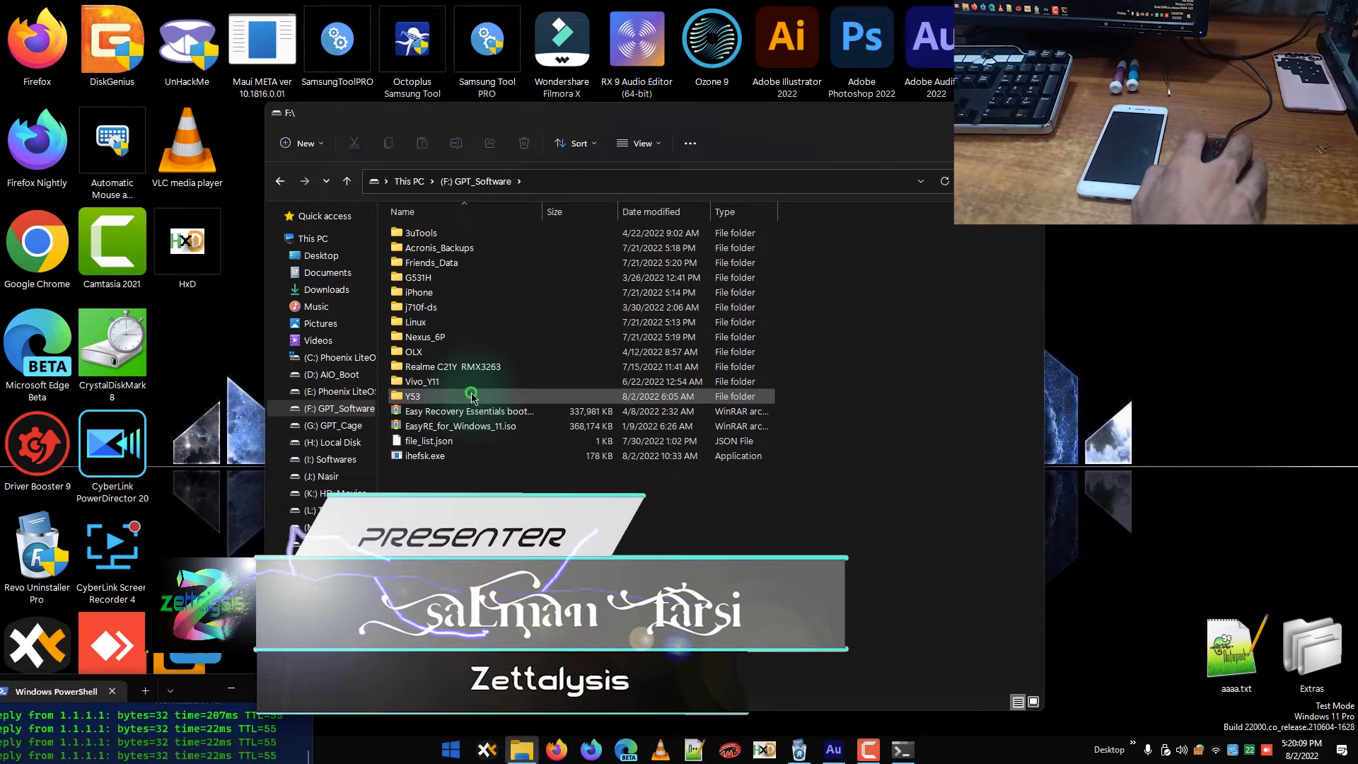
{"action": "double_click", "coordinate": [471, 396]}
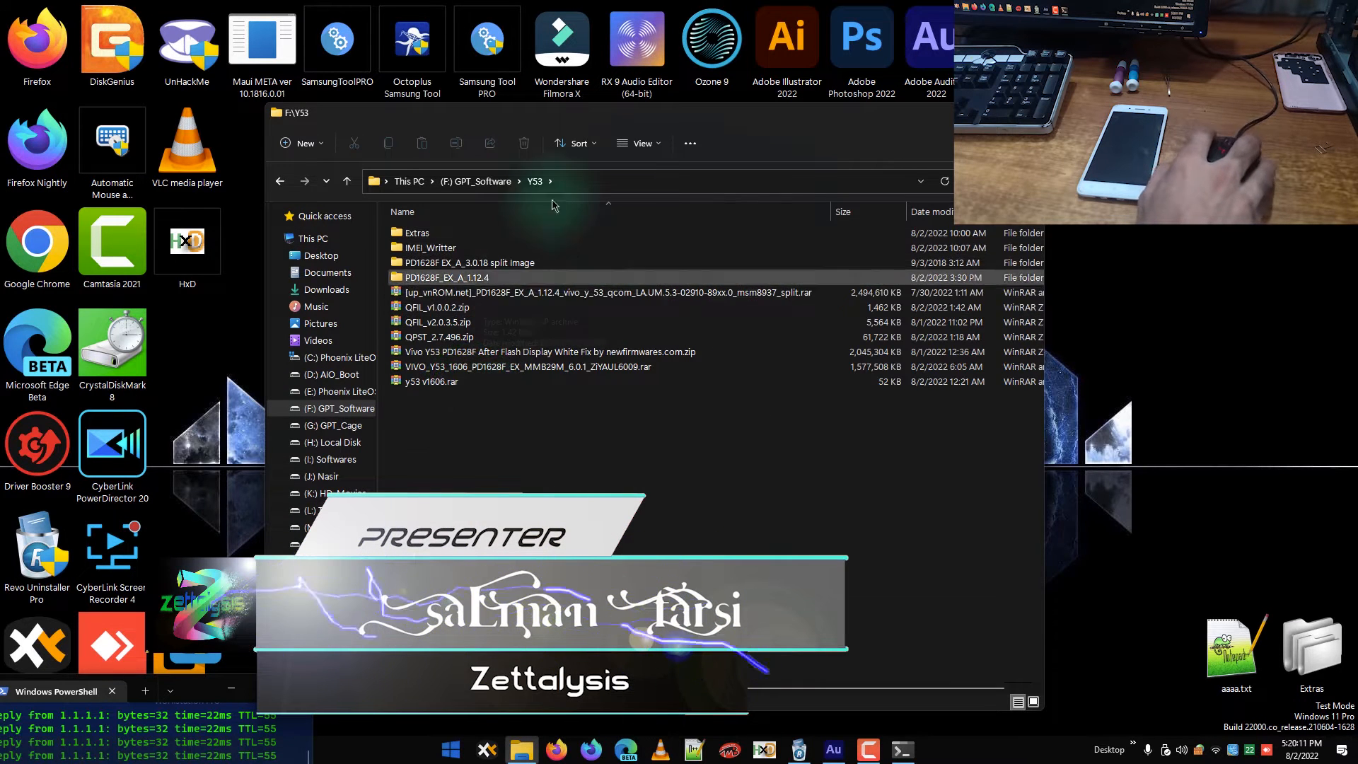
{"action": "left_click_drag", "start_coordinate": [593, 114], "coordinate": [687, 128]}
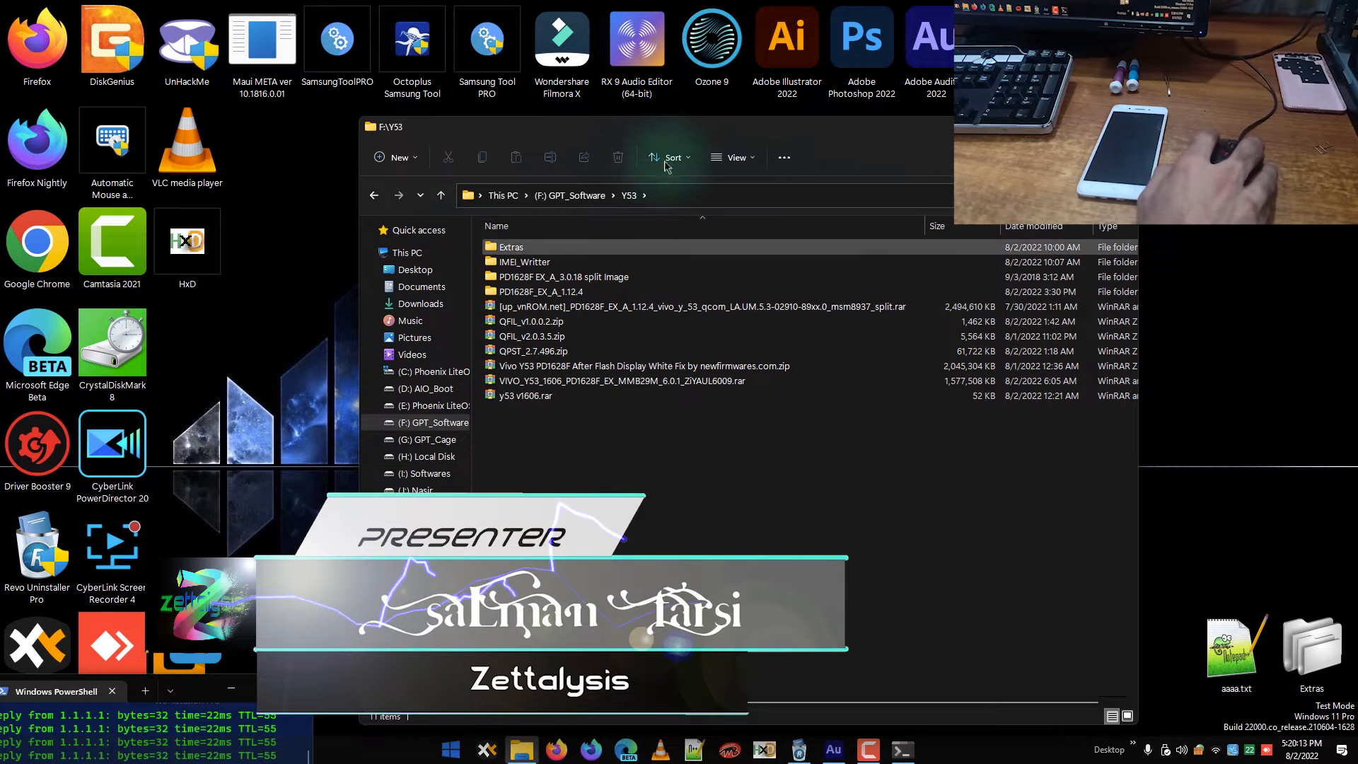
{"action": "left_click", "coordinate": [597, 292]}
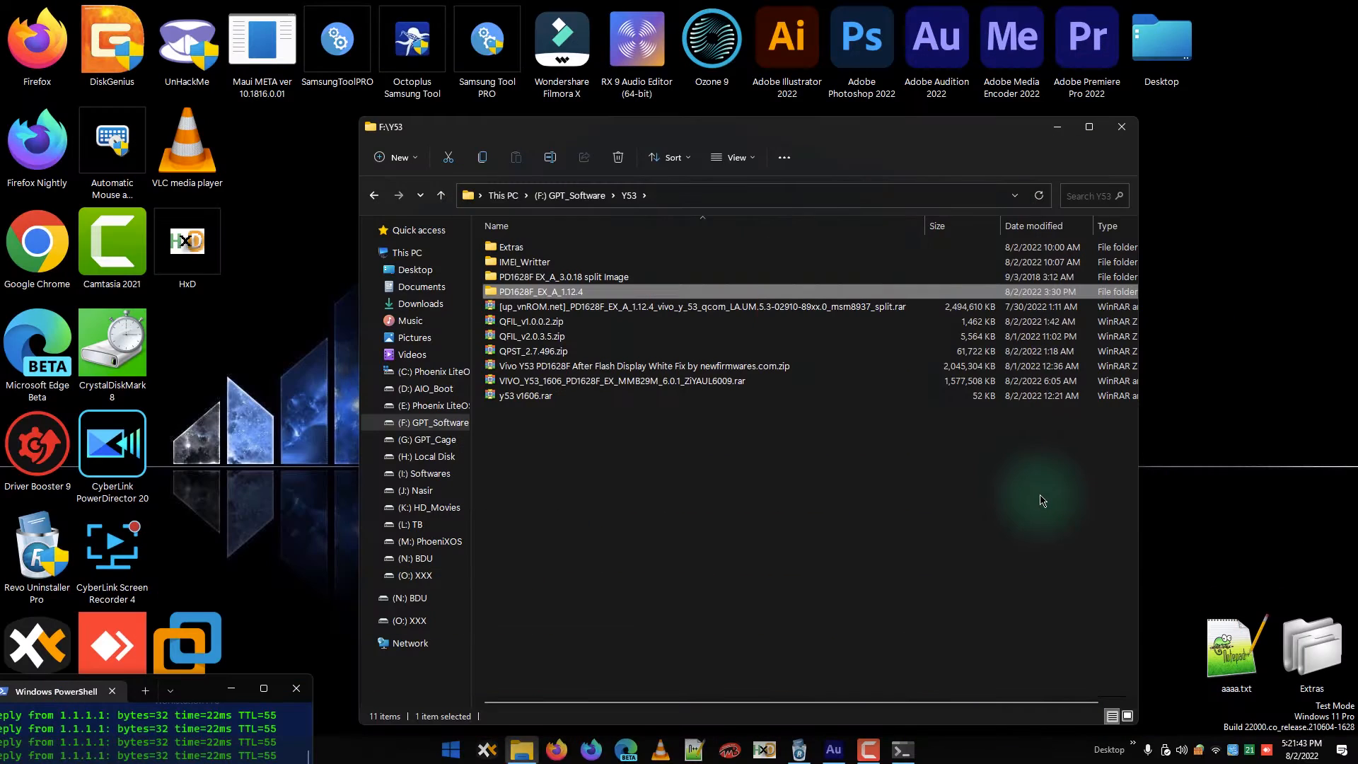
- Open a Command Prompt, change to the c:\vivo_fastboot directory and list the connected devices with adb devices
{"action": "left_click", "coordinate": [268, 362]}
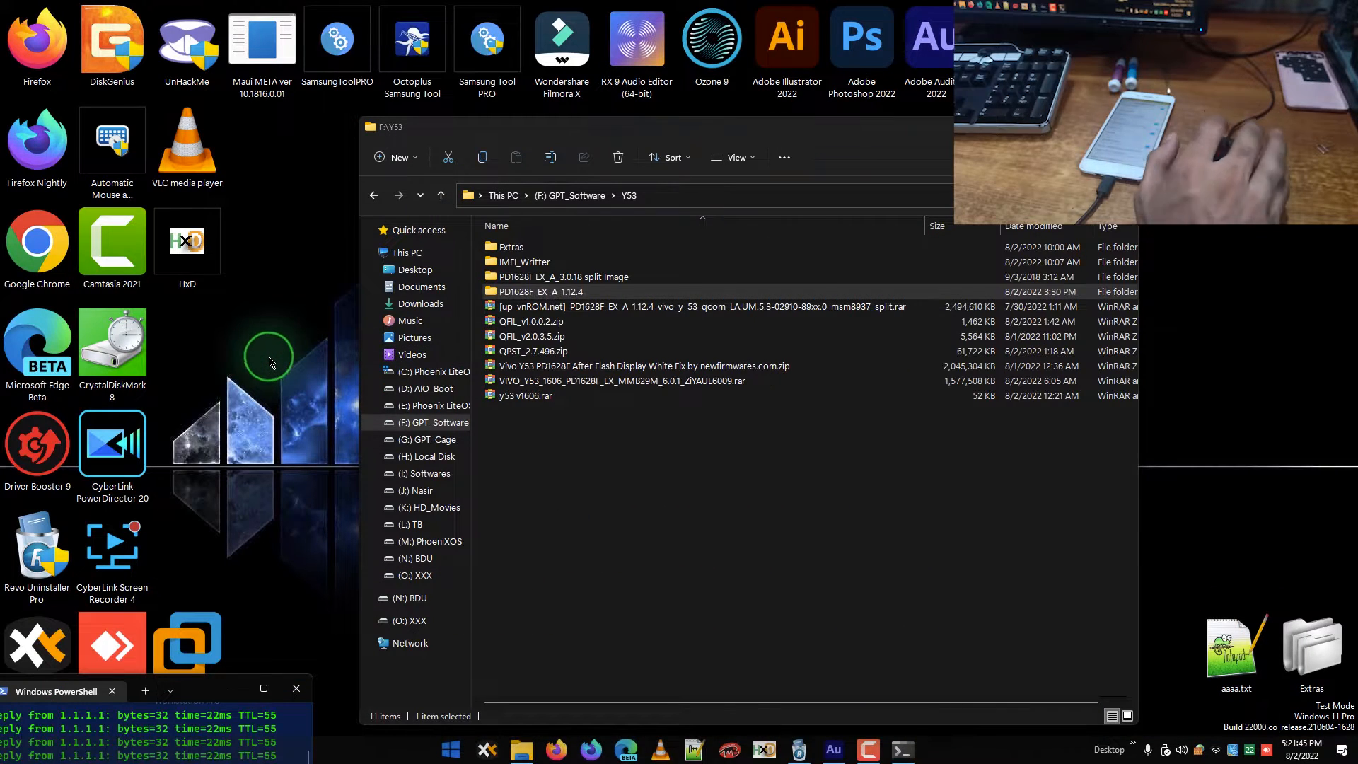
{"action": "key", "text": "super"}
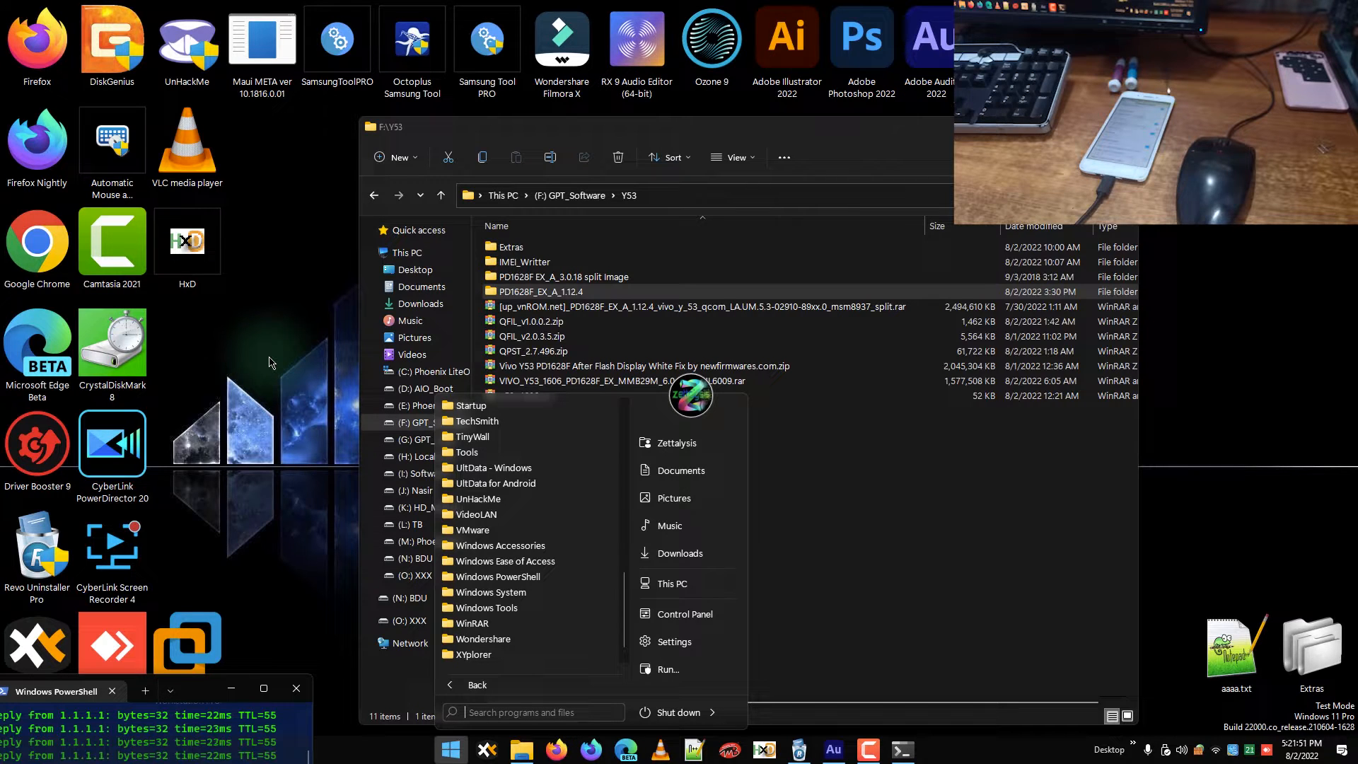
{"action": "type", "text": "cmd"}
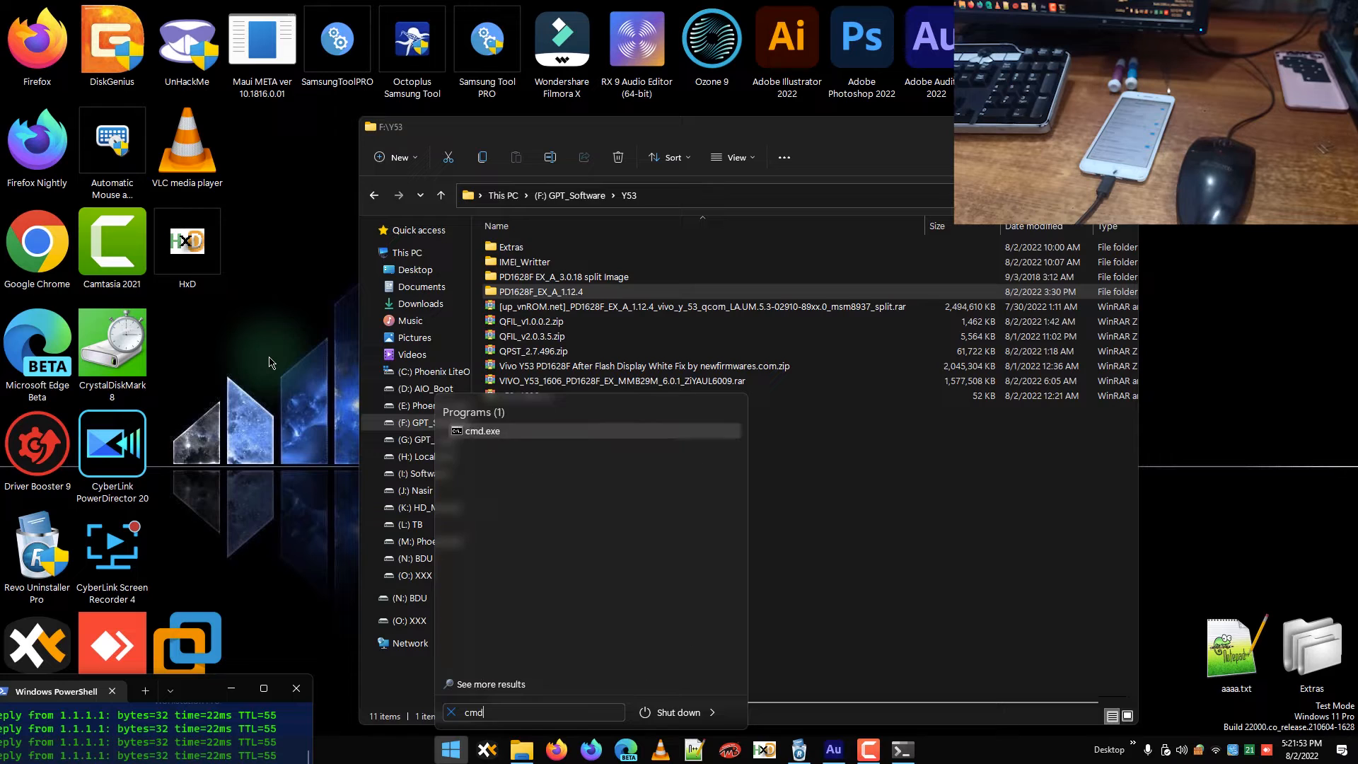
{"action": "key", "text": "Return"}
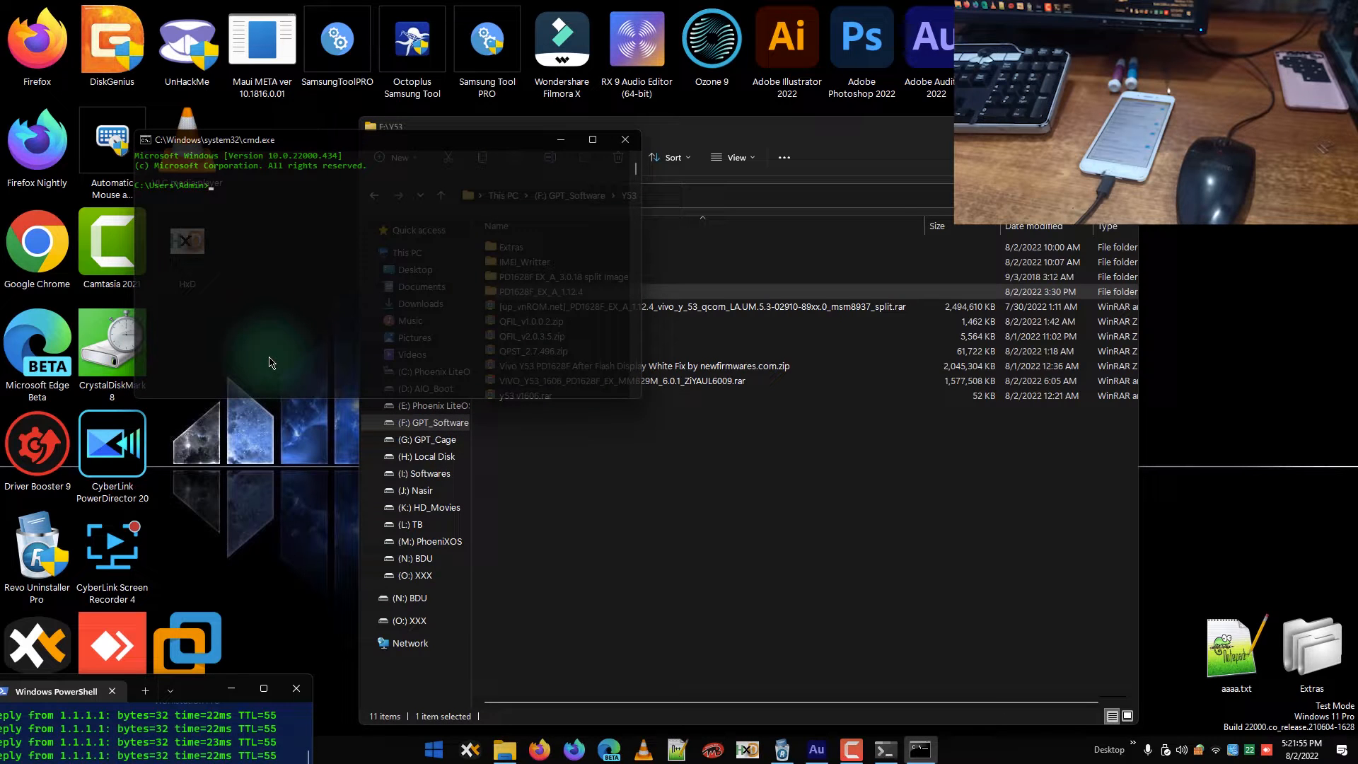
{"action": "type", "text": "cd c:\\vivo_fastboot"}
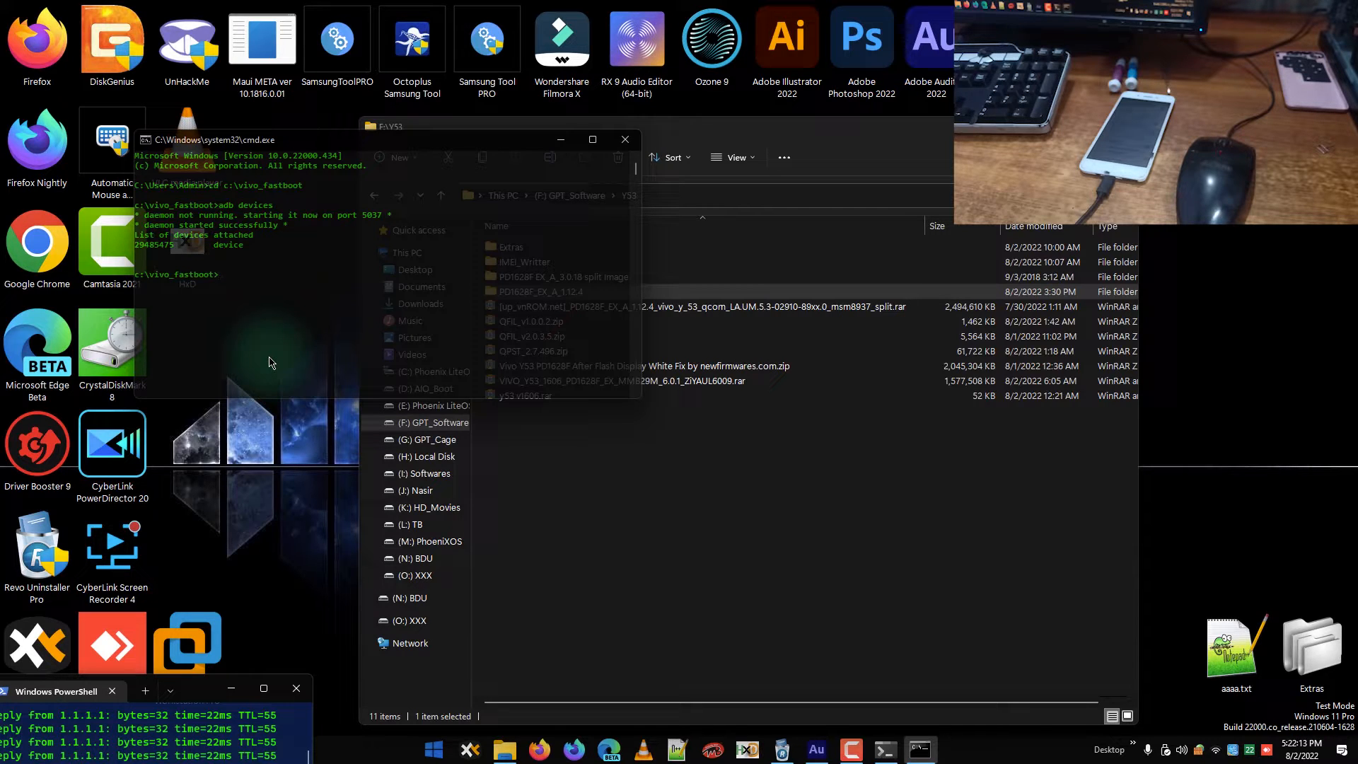
- Open Device Manager beside the other windows and inspect the phone's Qualcomm entries under Ports (COM & LPT)
{"action": "key", "text": "super+x"}
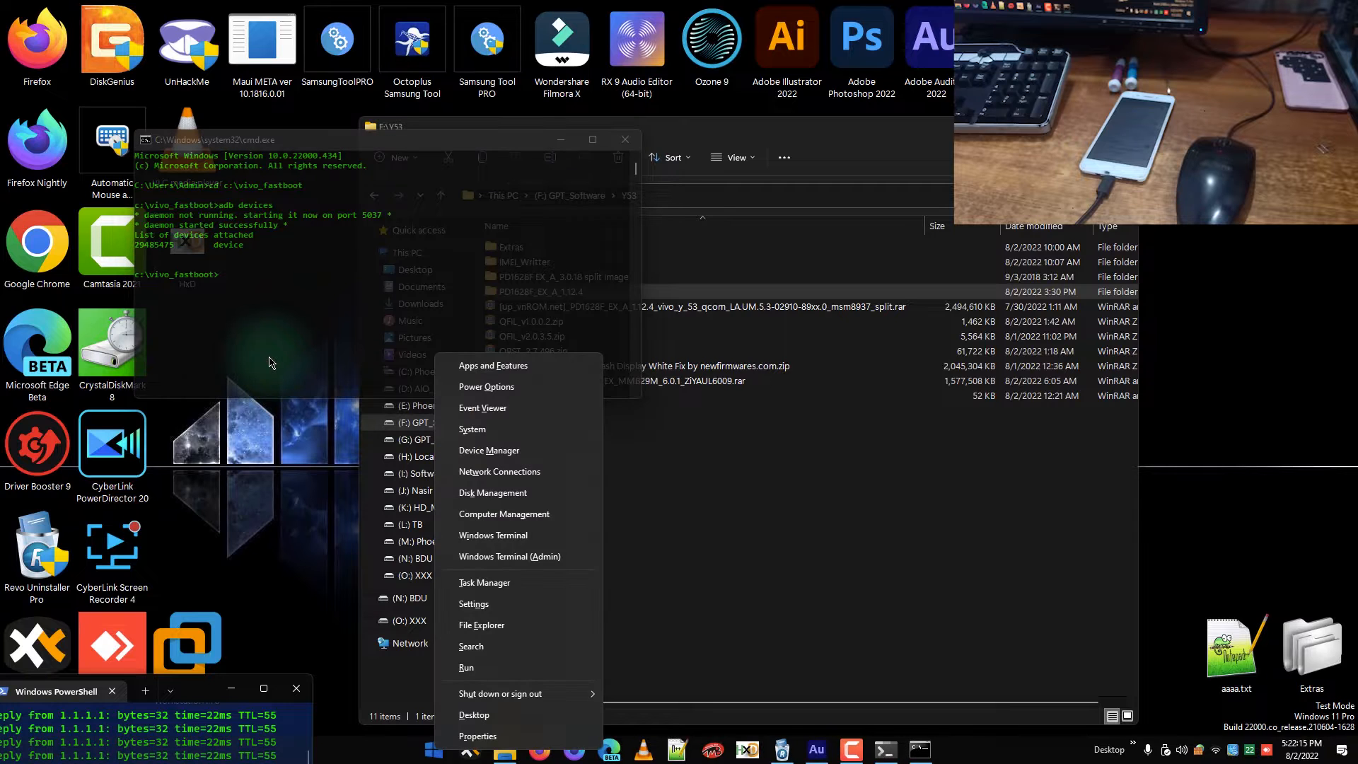
{"action": "key", "text": "m"}
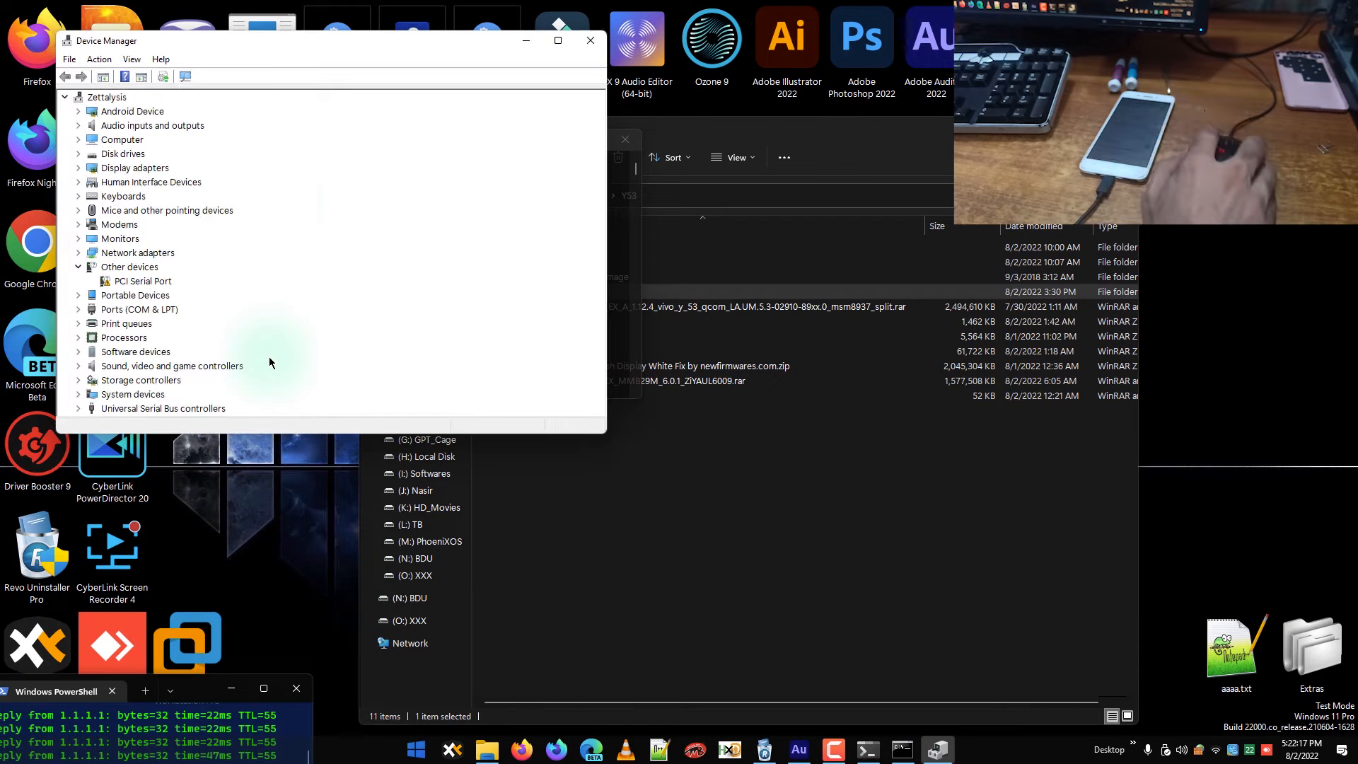
{"action": "left_click_drag", "start_coordinate": [297, 40], "coordinate": [1337, 102]}
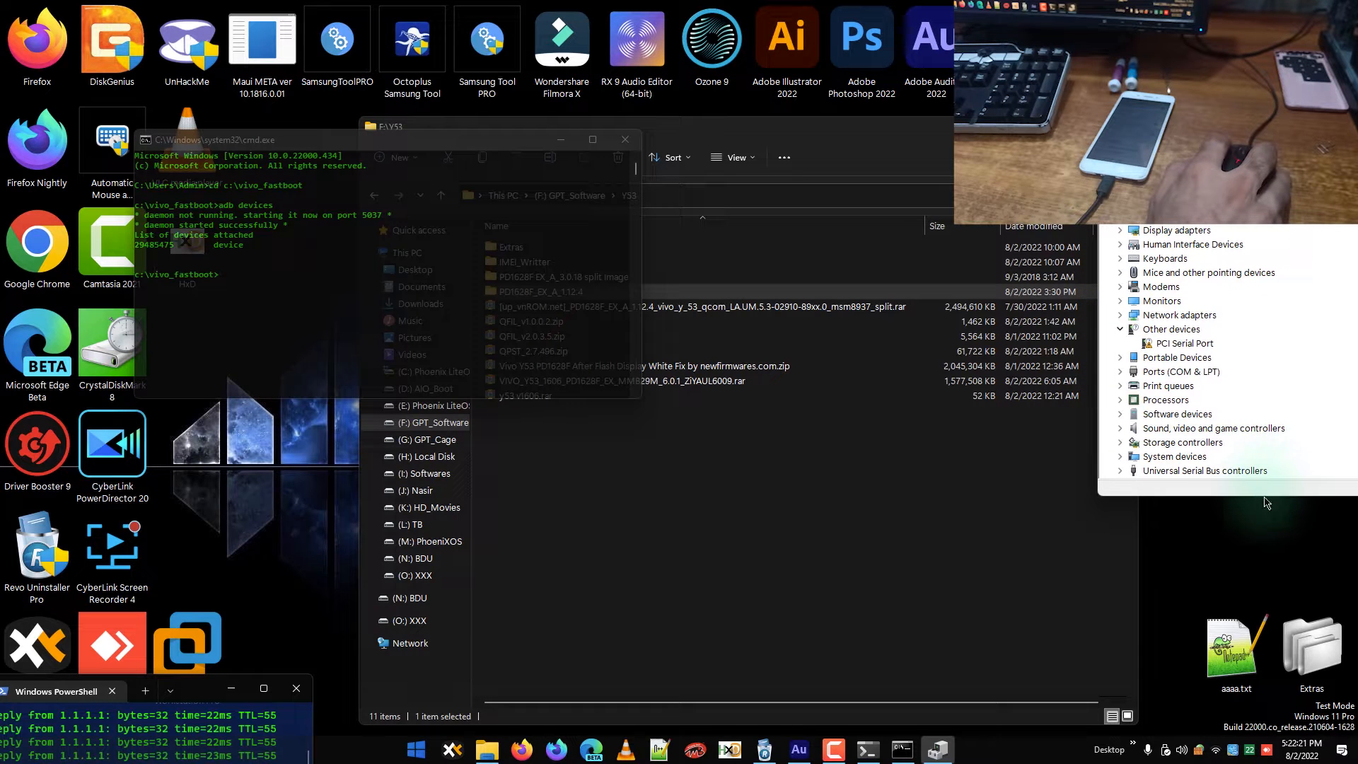
{"action": "left_click_drag", "start_coordinate": [1264, 497], "coordinate": [1263, 565]}
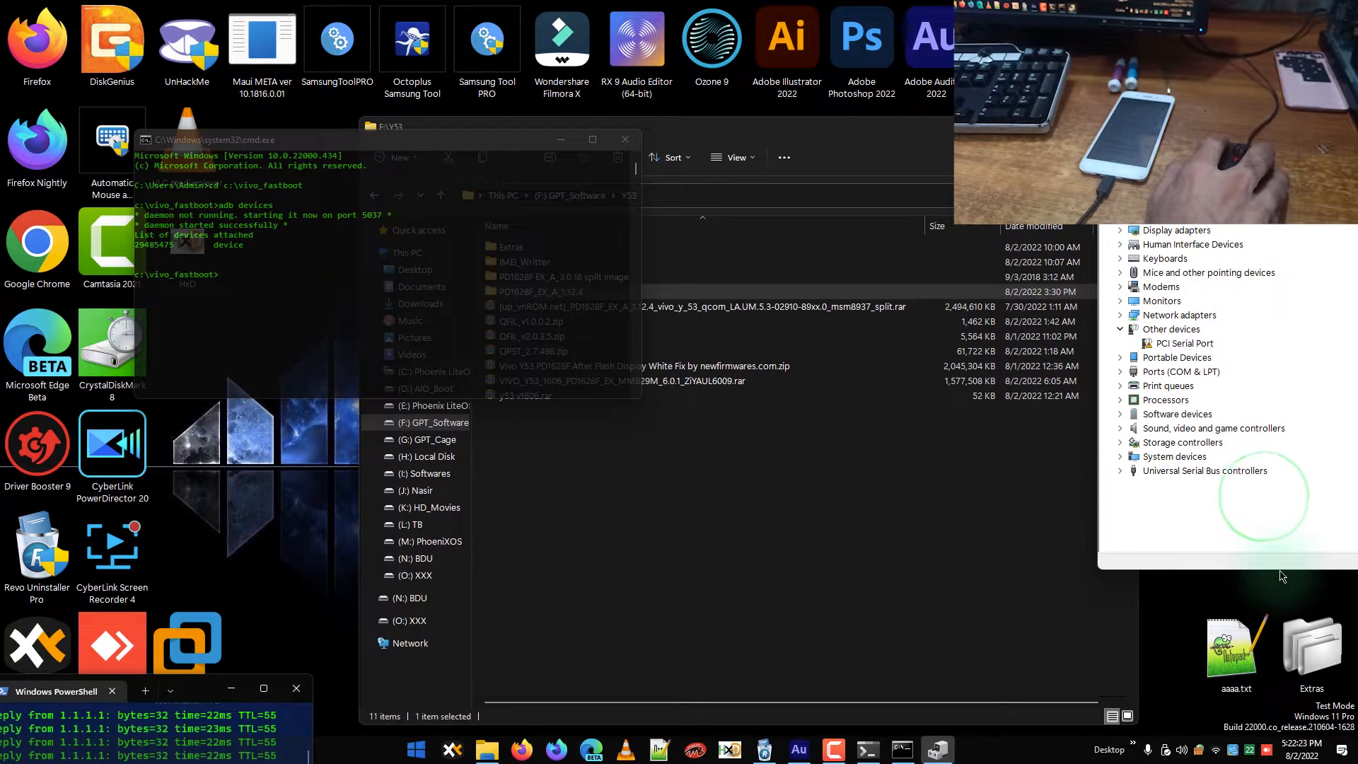
{"action": "left_click", "coordinate": [1119, 372]}
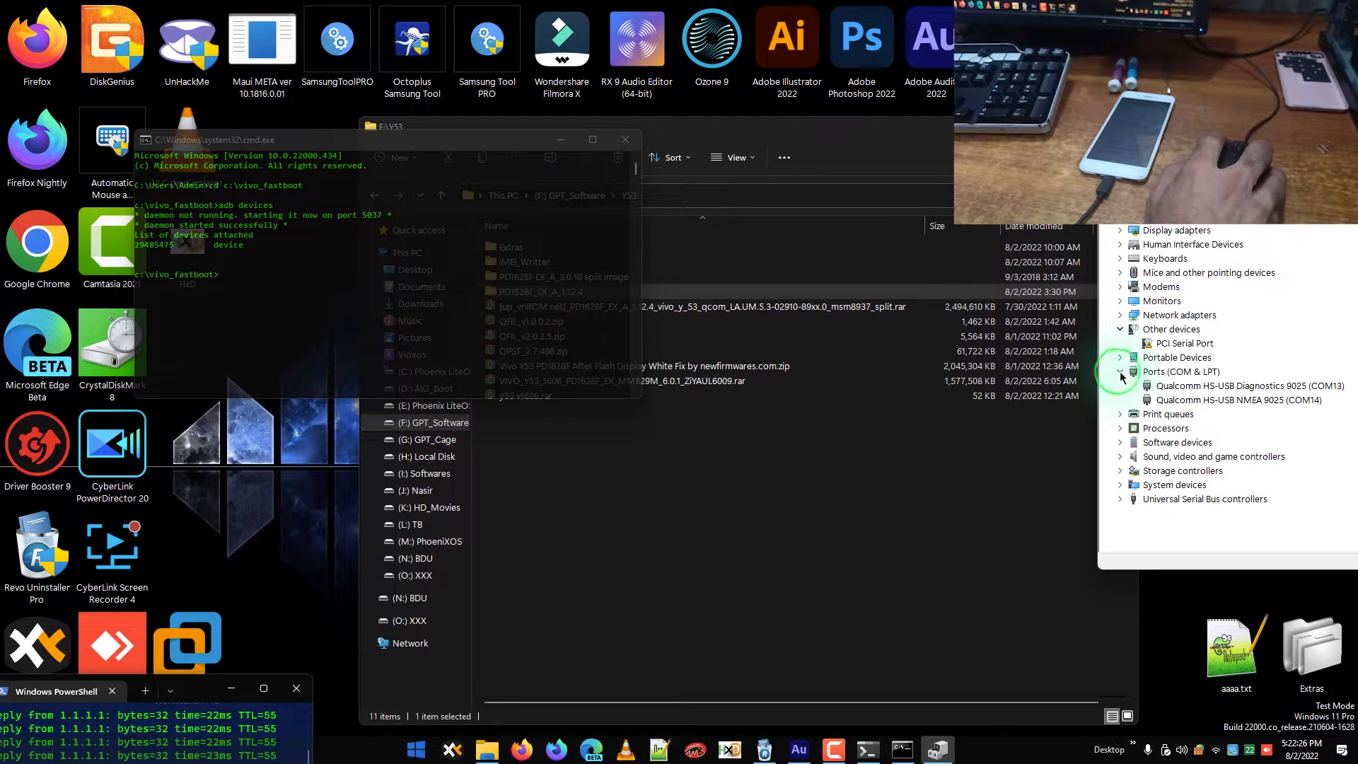
{"action": "left_click", "coordinate": [1308, 386]}
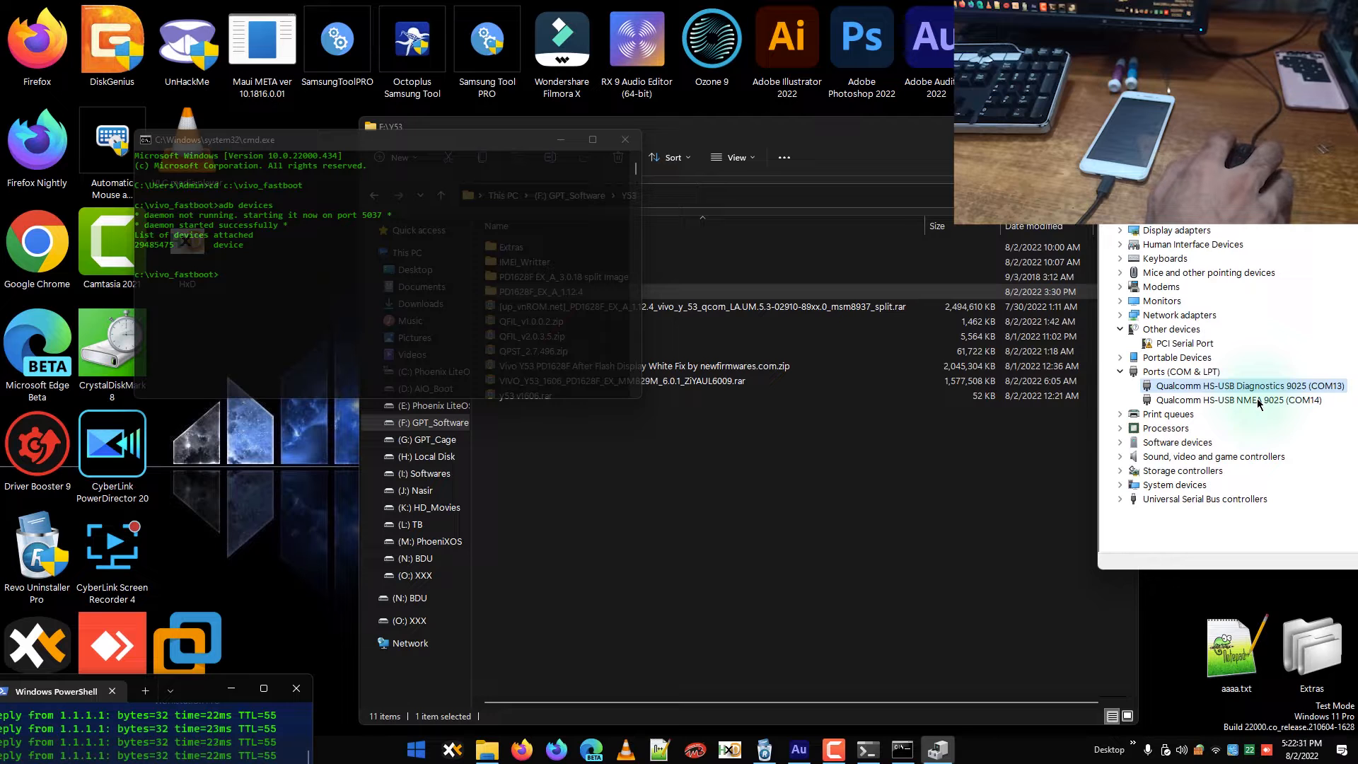
- Run adb reboot edl in the Command Prompt and check the phone's port entry in Device Manager
{"action": "left_click", "coordinate": [538, 299]}
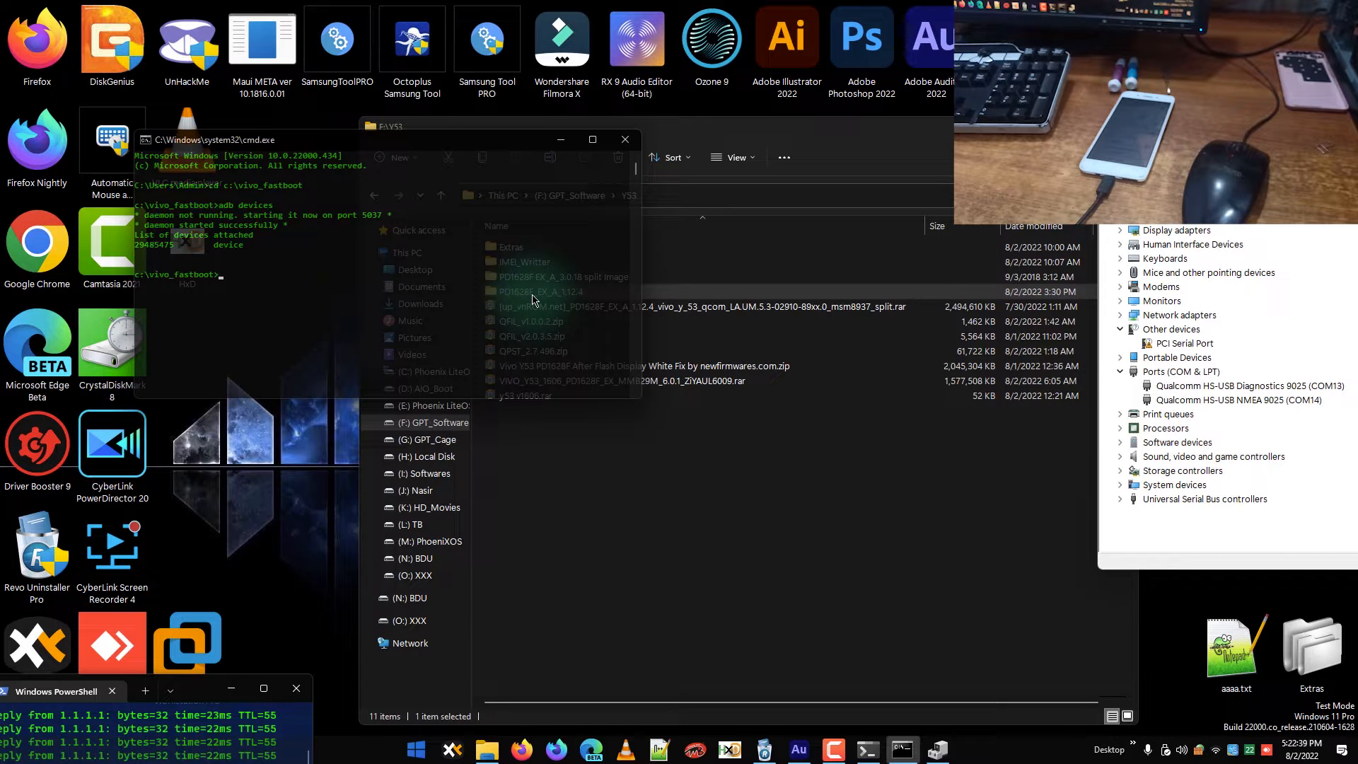
{"action": "type", "text": "adb devices"}
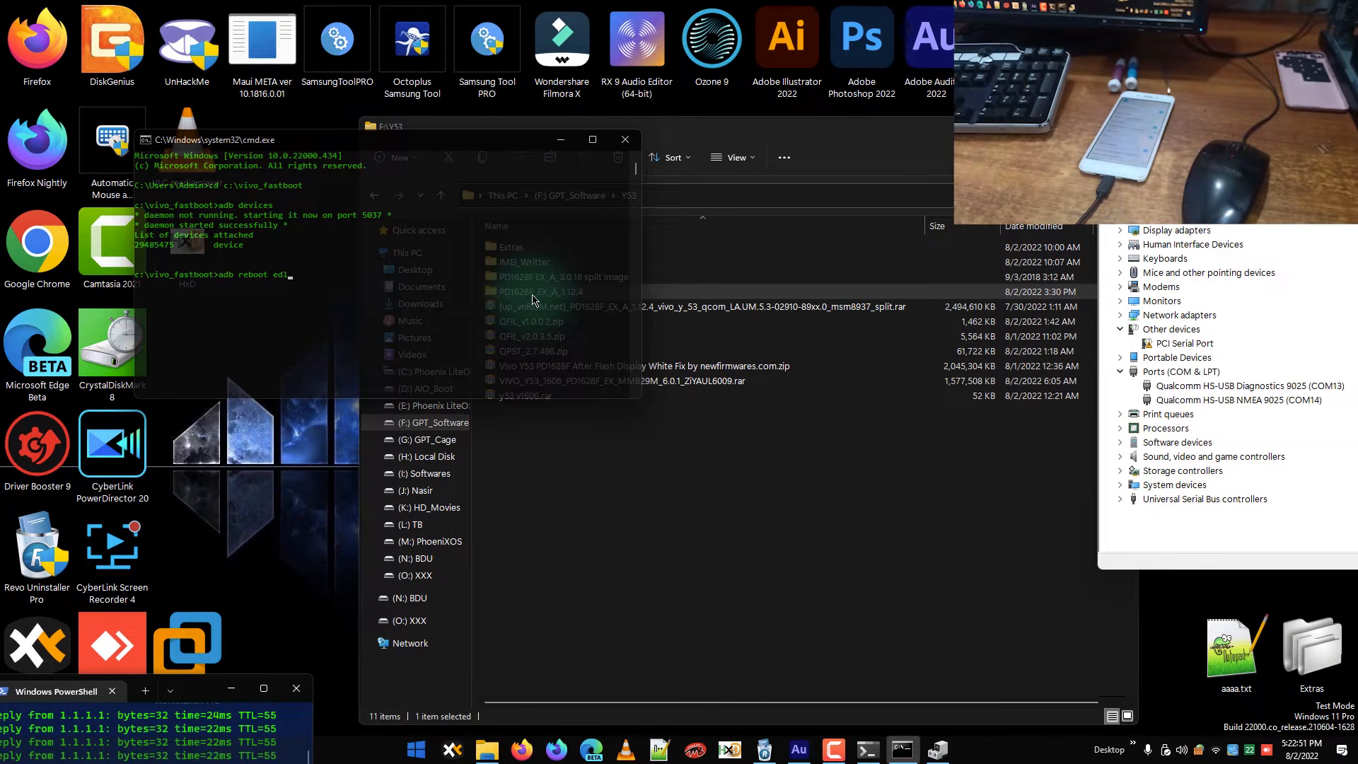
{"action": "key", "text": "Return"}
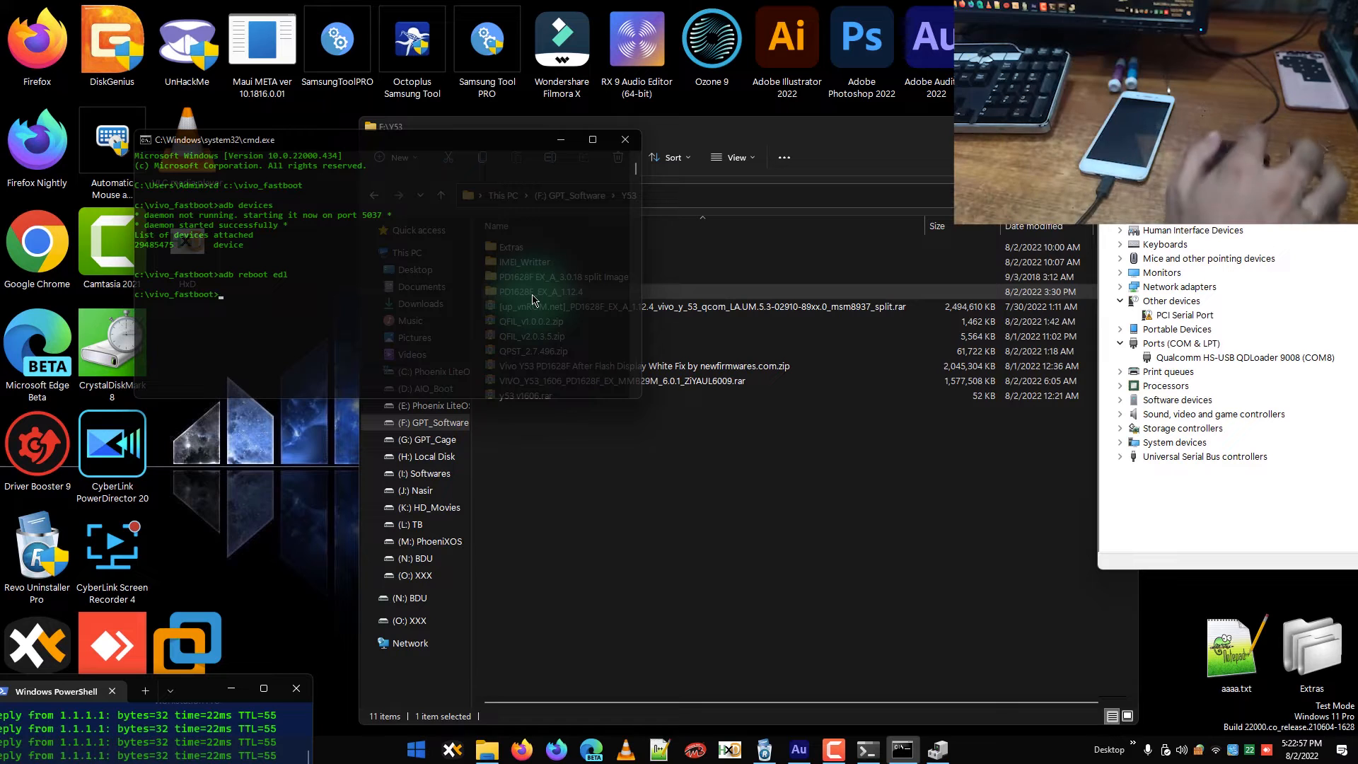
{"action": "left_click", "coordinate": [1188, 359]}
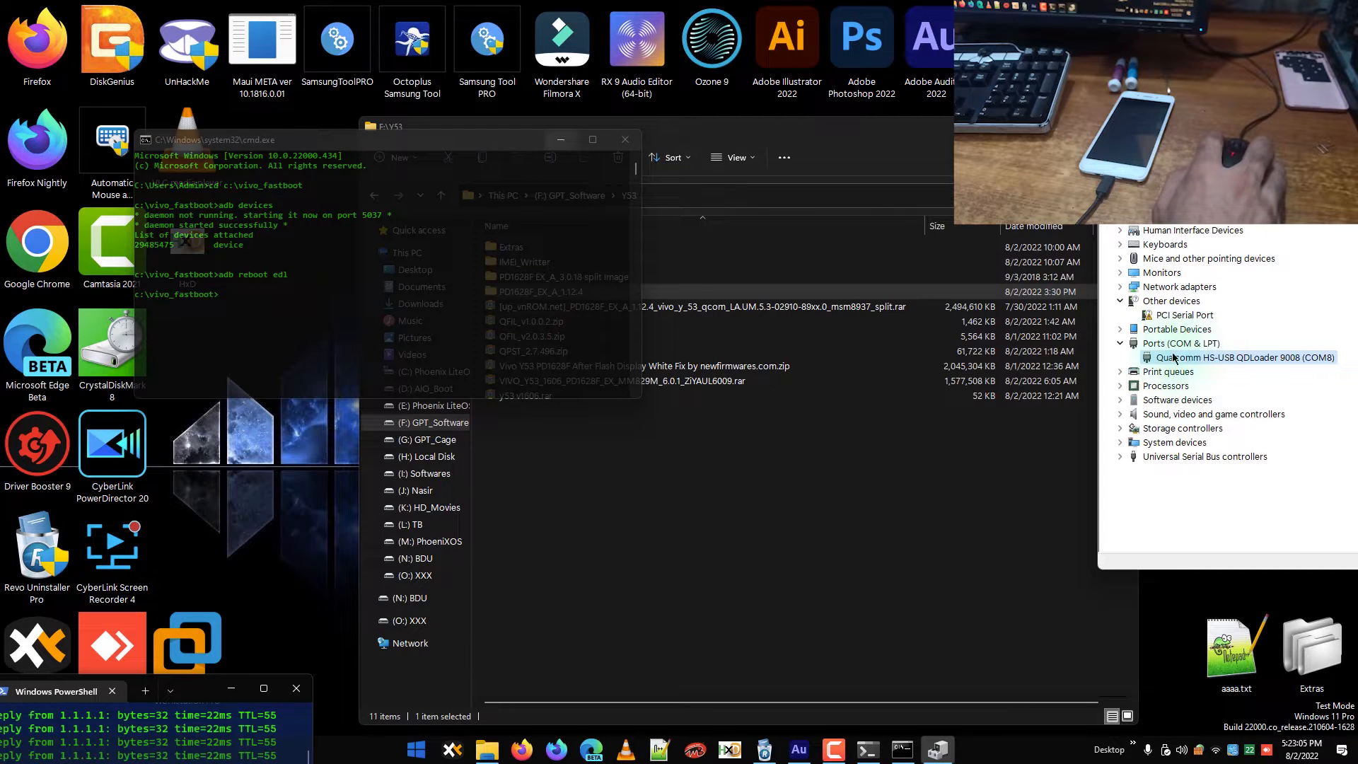
- Launch QFIL and arrange its window in front of the Y53 folder, clear of the Device Manager window
{"action": "left_click_drag", "start_coordinate": [482, 145], "coordinate": [396, 62]}
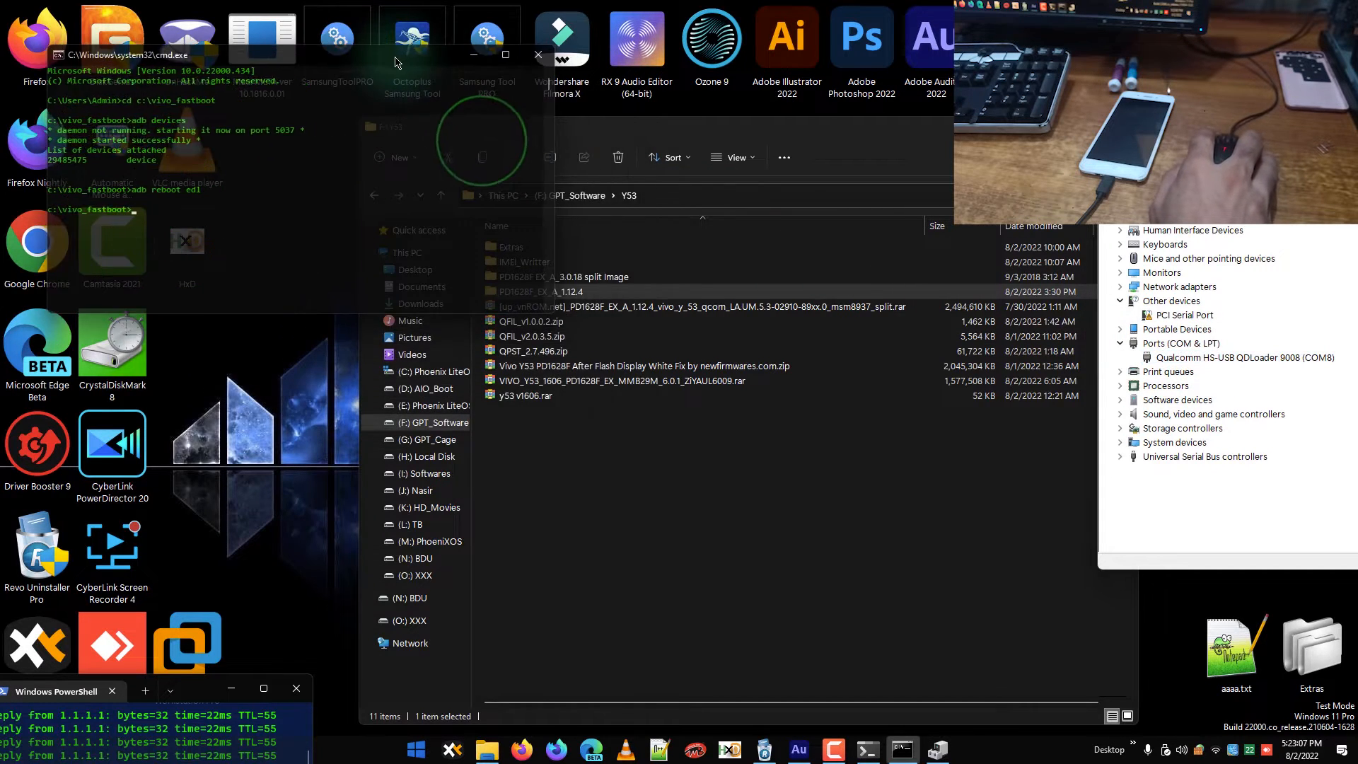
{"action": "left_click", "coordinate": [761, 131]}
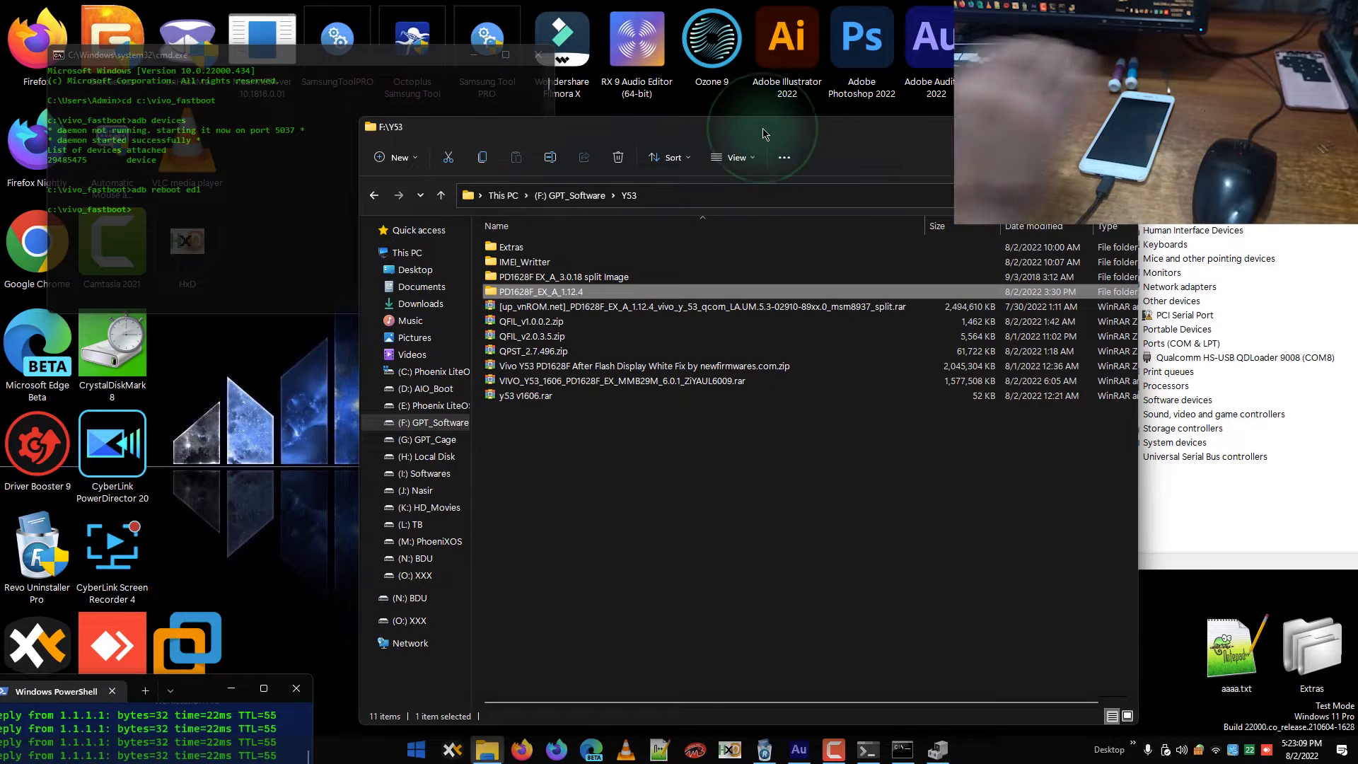
{"action": "key", "text": "super"}
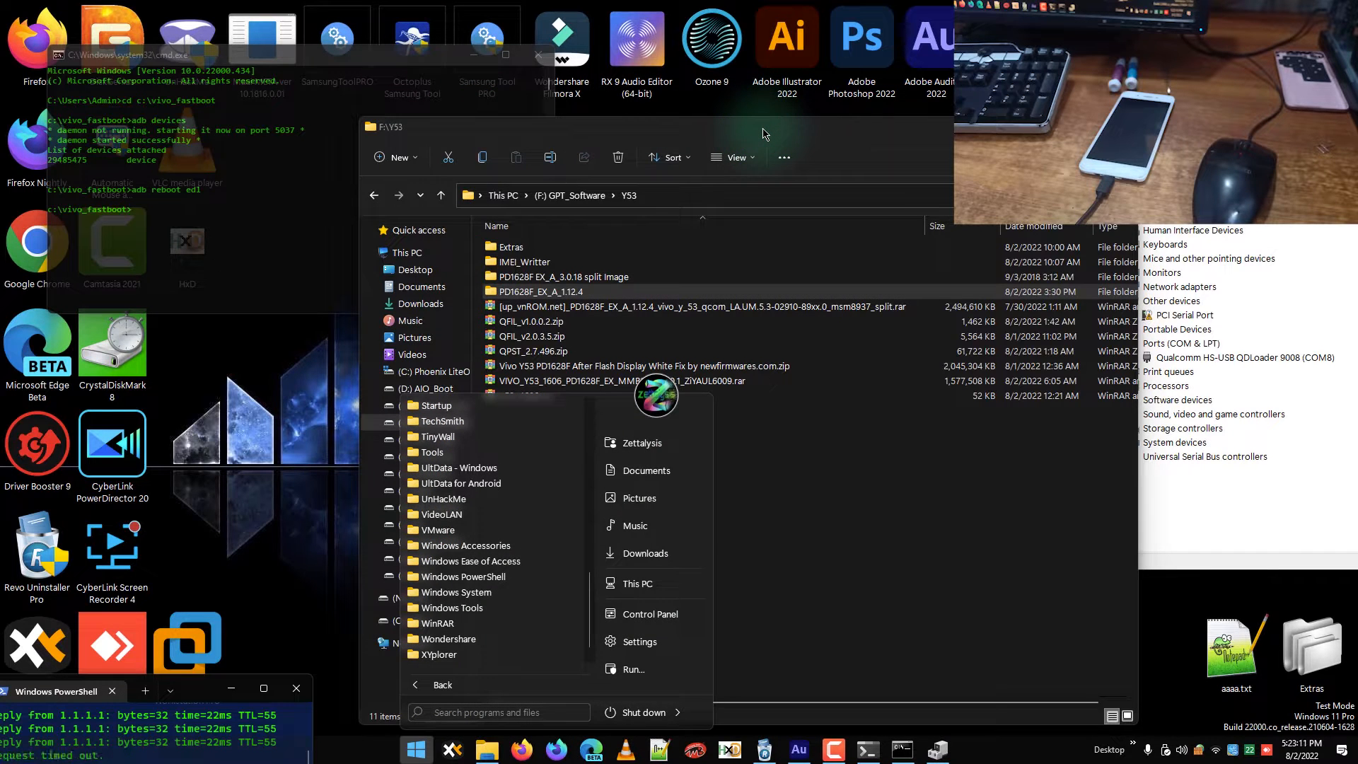
{"action": "type", "text": "qfil"}
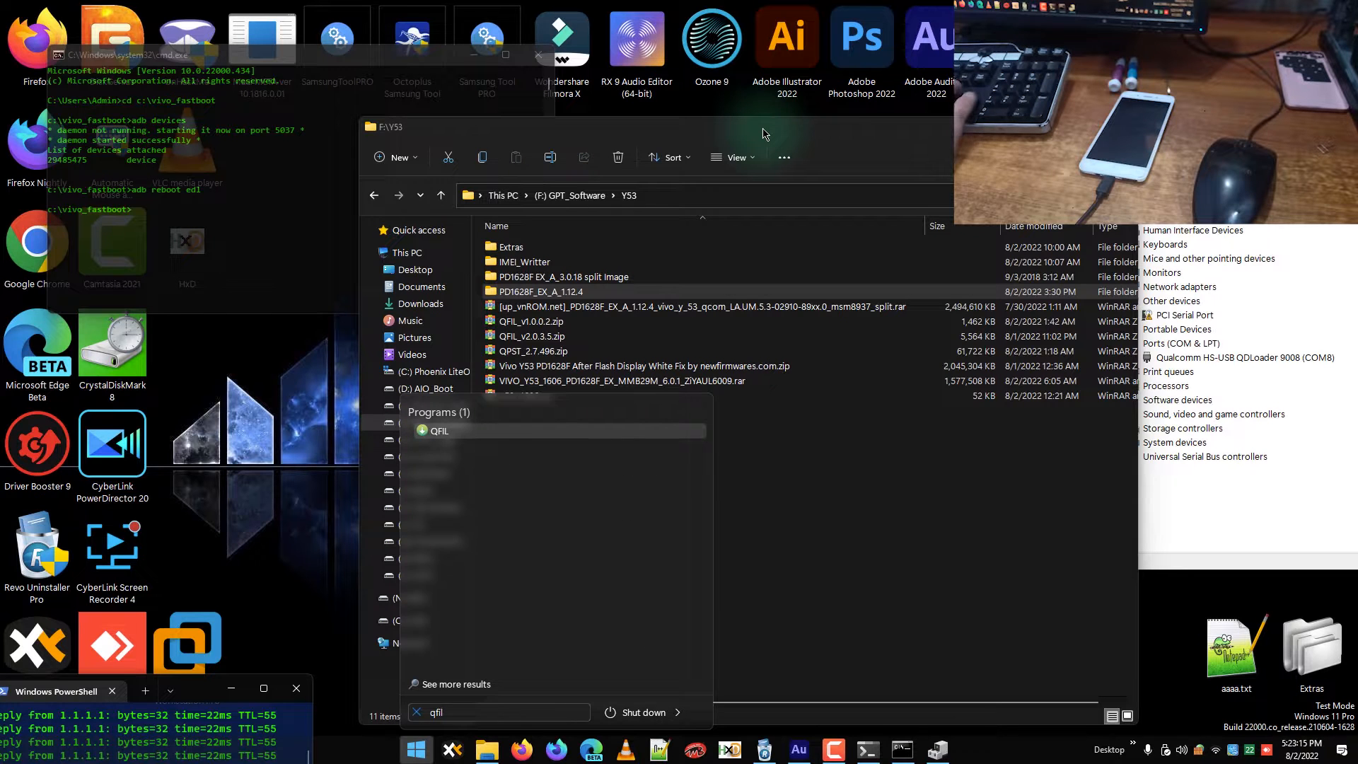
{"action": "key", "text": "Return"}
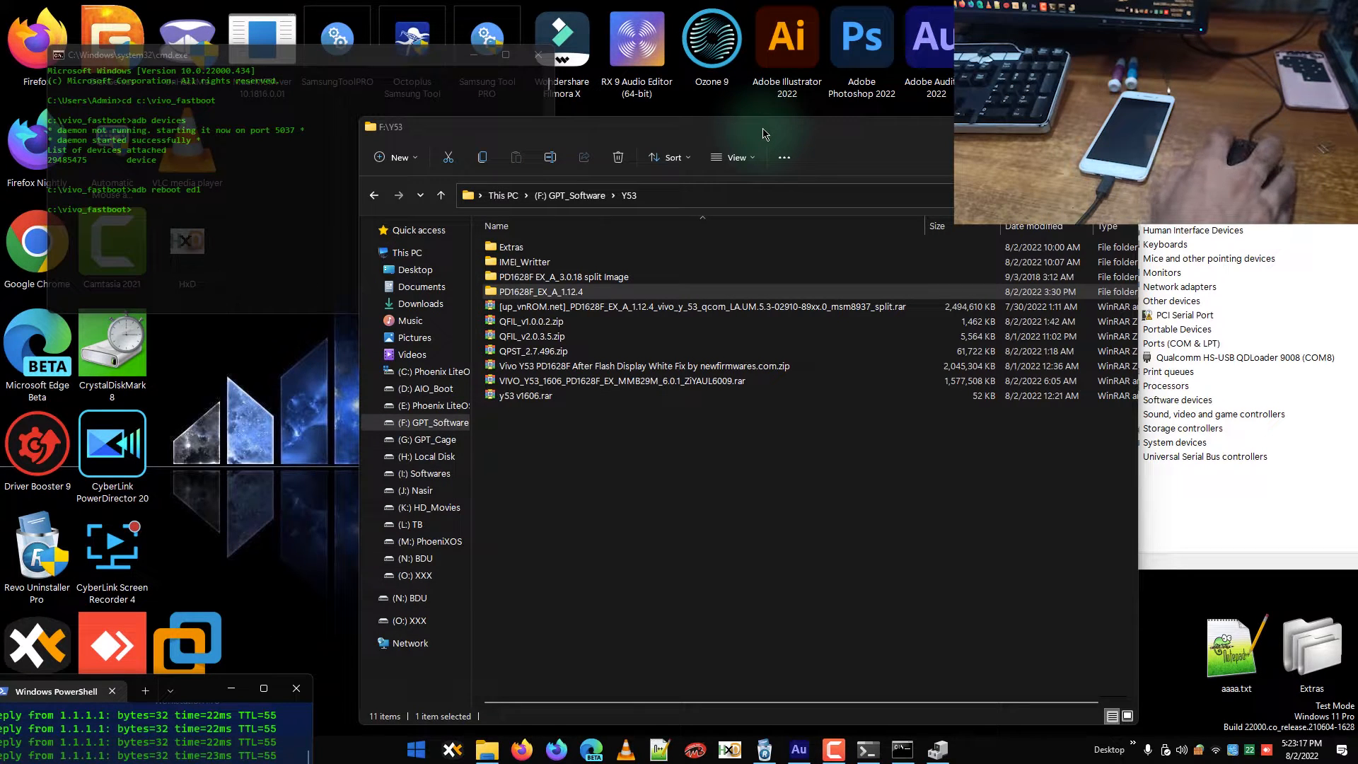
{"action": "left_click", "coordinate": [722, 440]}
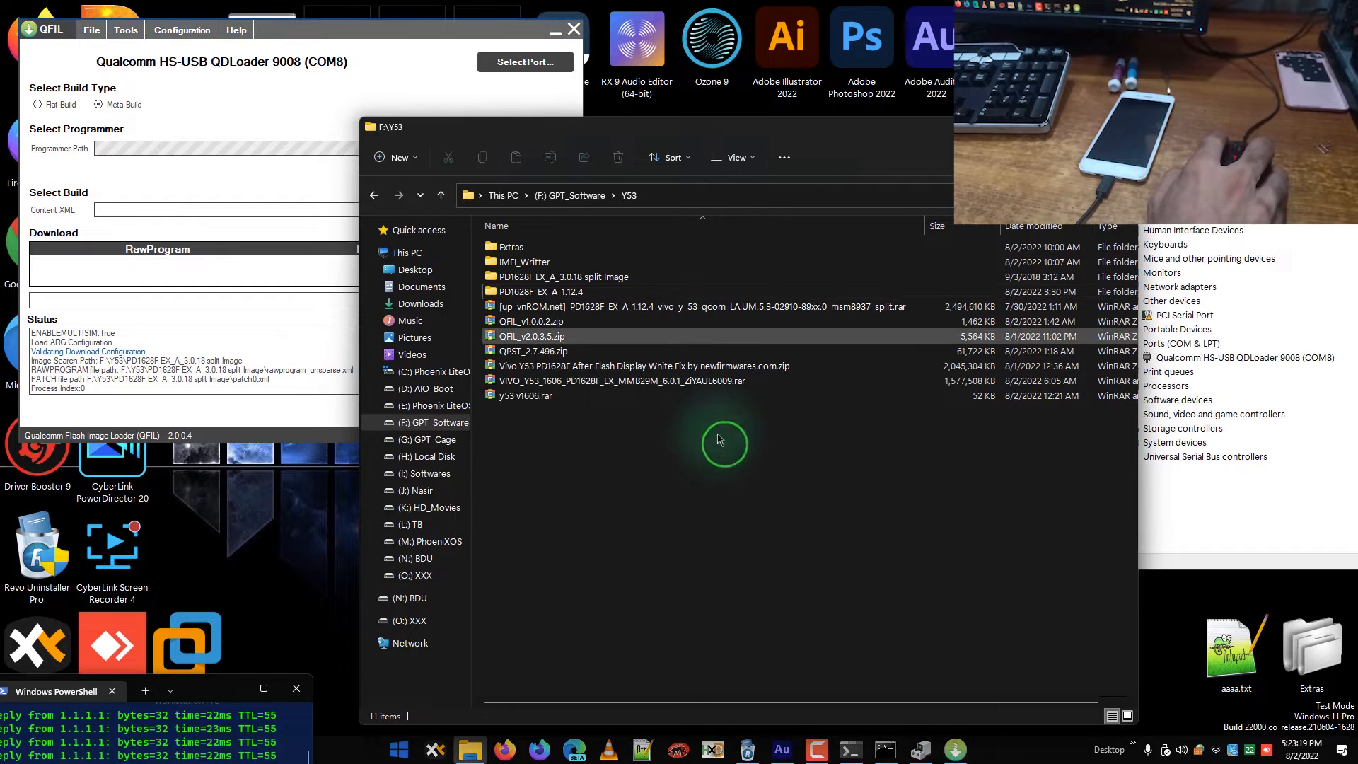
{"action": "left_click", "coordinate": [426, 37]}
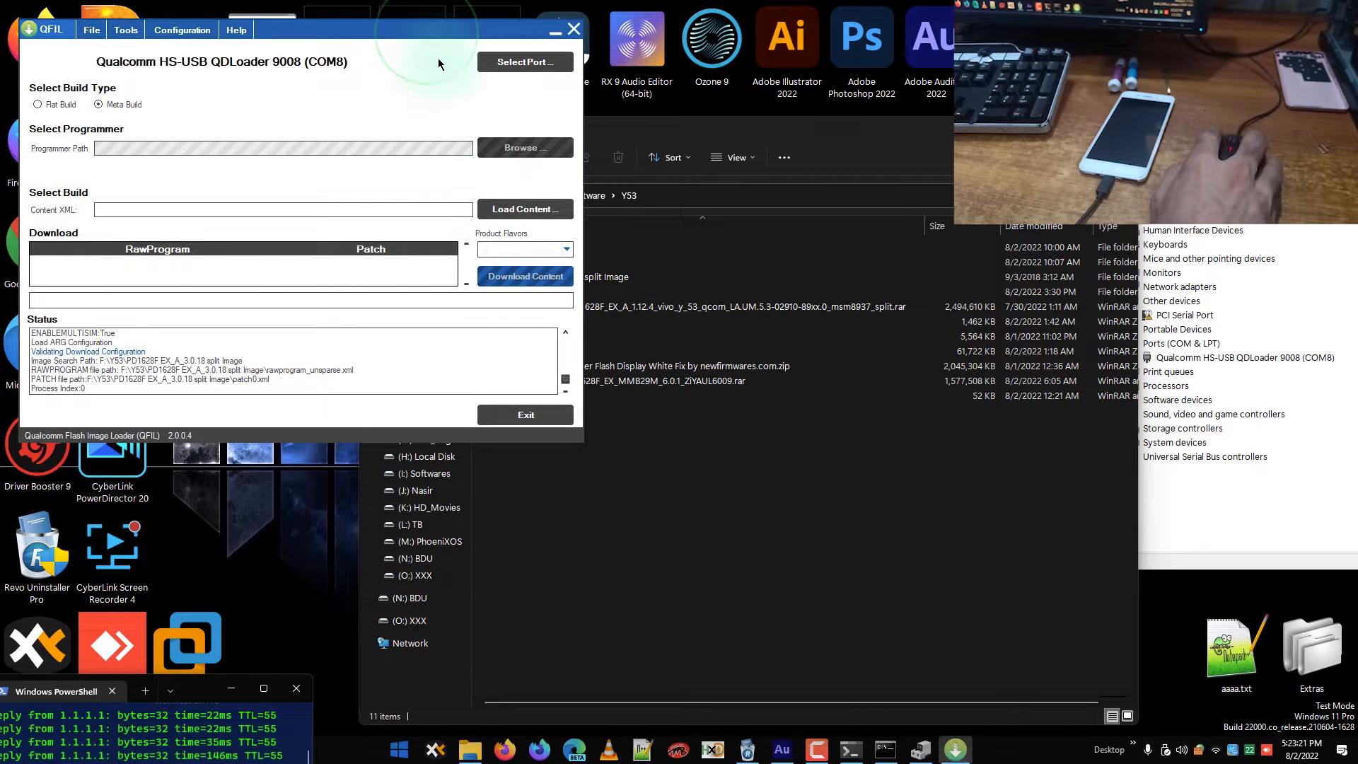
{"action": "left_click_drag", "start_coordinate": [427, 37], "coordinate": [541, 216]}
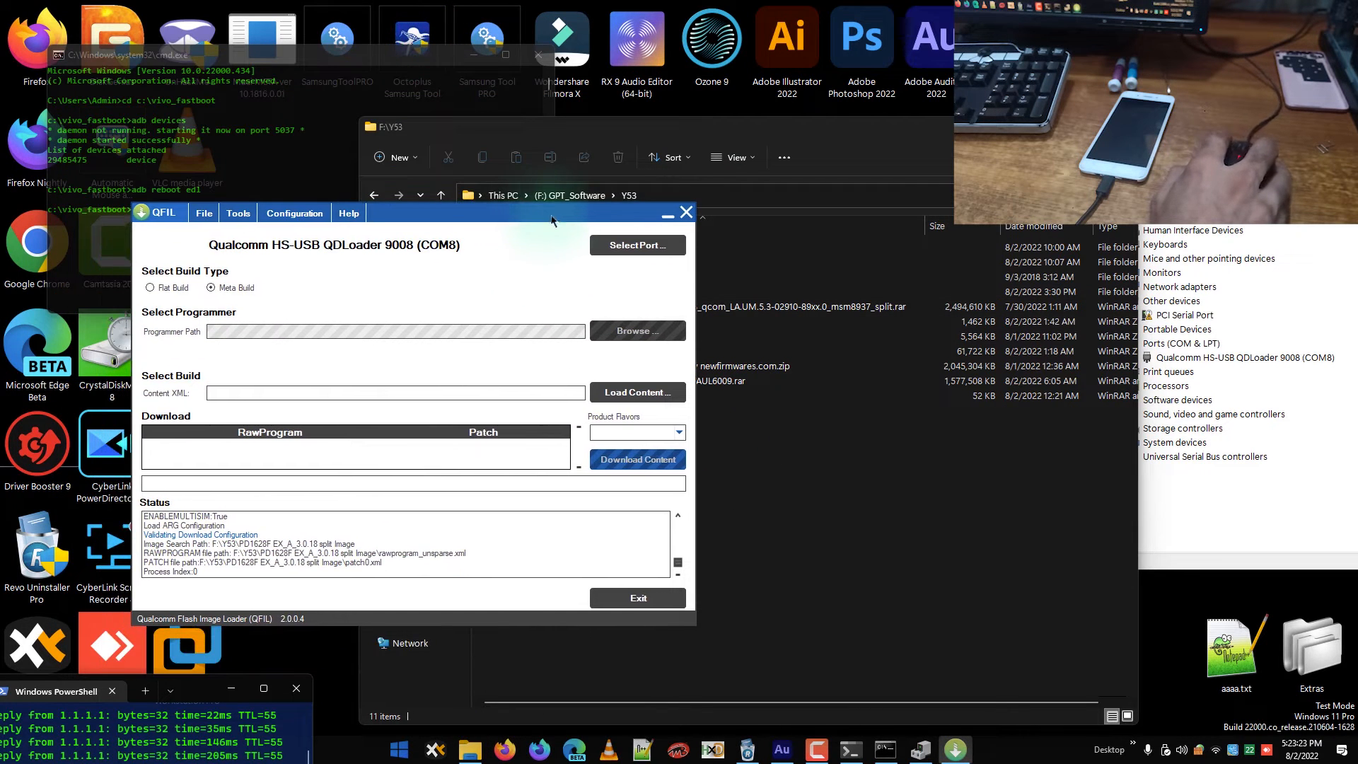
- Select the Qualcomm HS-USB QDLoader 9008 (COM8) port and set the build type to Flat Build
{"action": "left_click", "coordinate": [635, 246]}
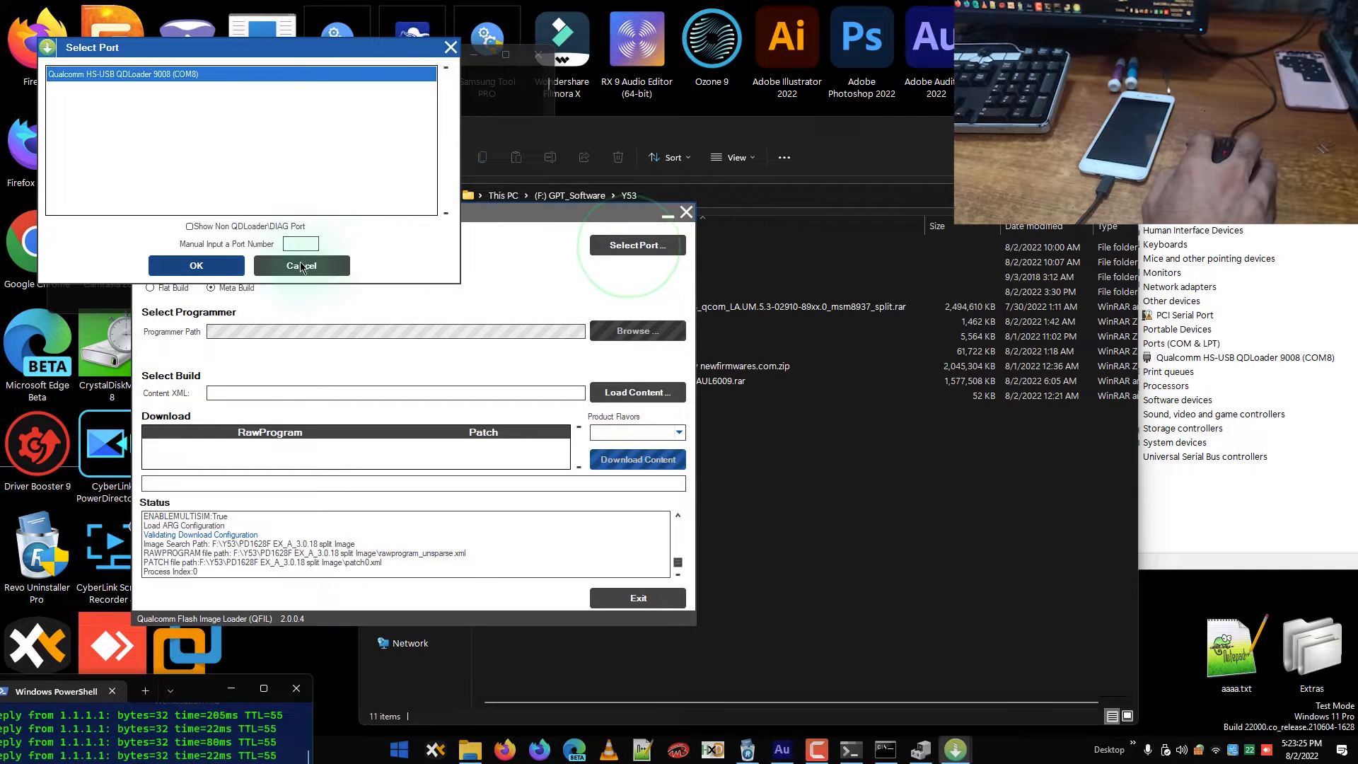
{"action": "left_click", "coordinate": [226, 269]}
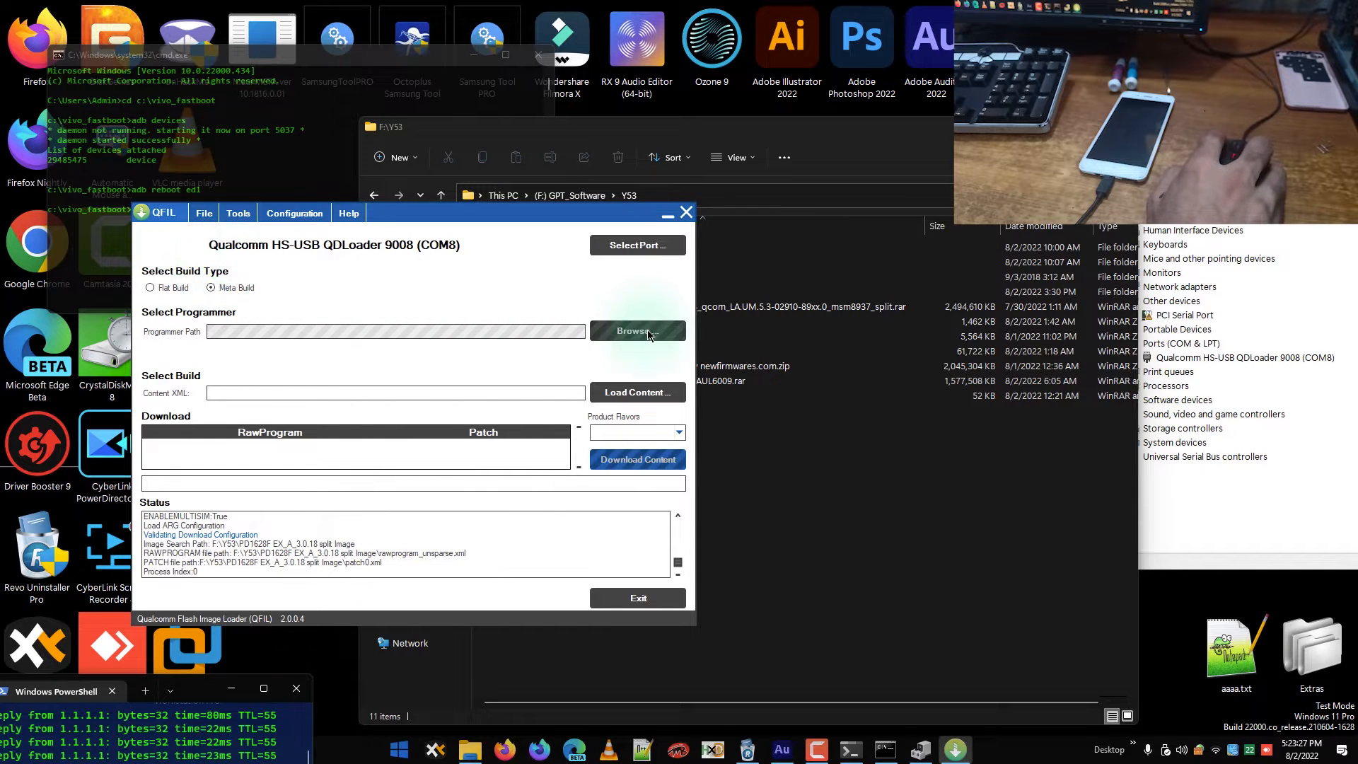
{"action": "left_click", "coordinate": [173, 287]}
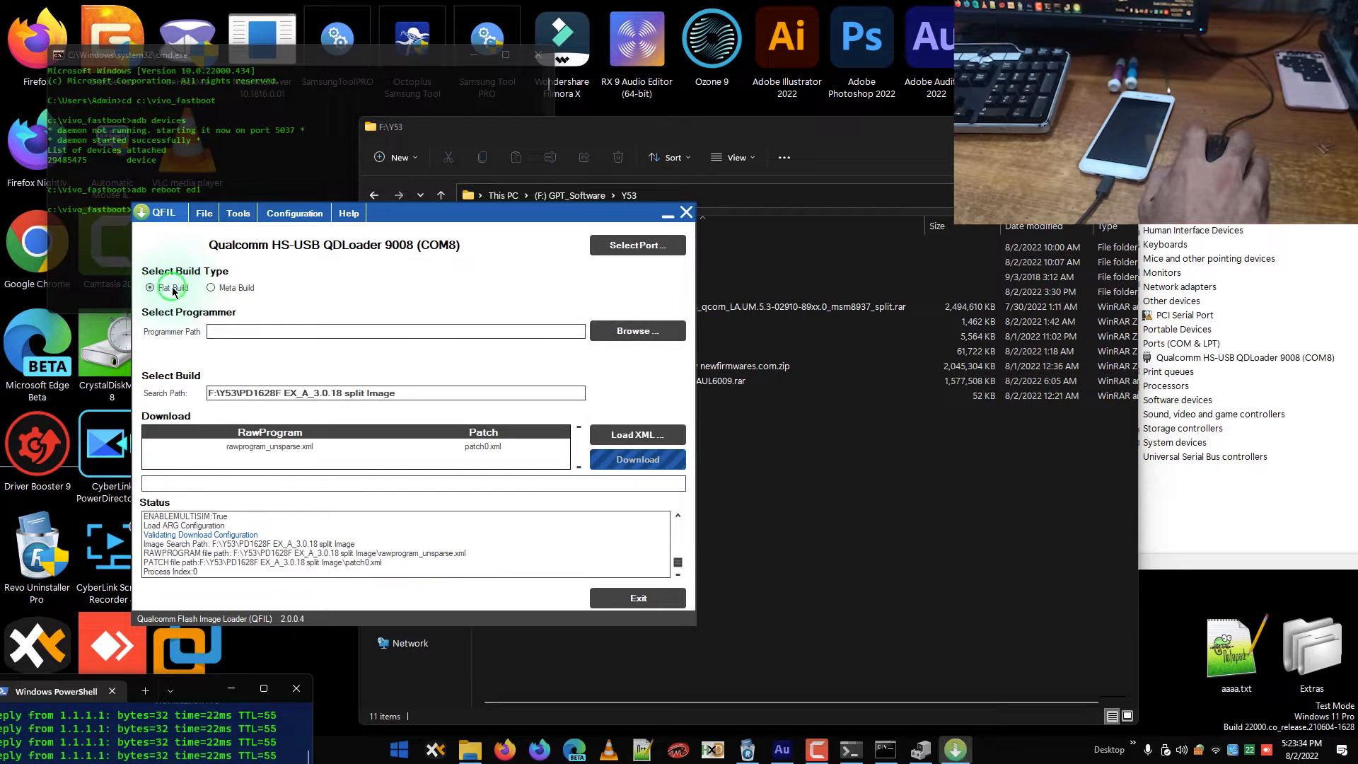
- Load prog_emmc_firehose_8917_ddr.mbn from the PD1628F_EX_A_1.12.4 folder in Y53 as the programmer file
{"action": "left_click", "coordinate": [647, 332]}
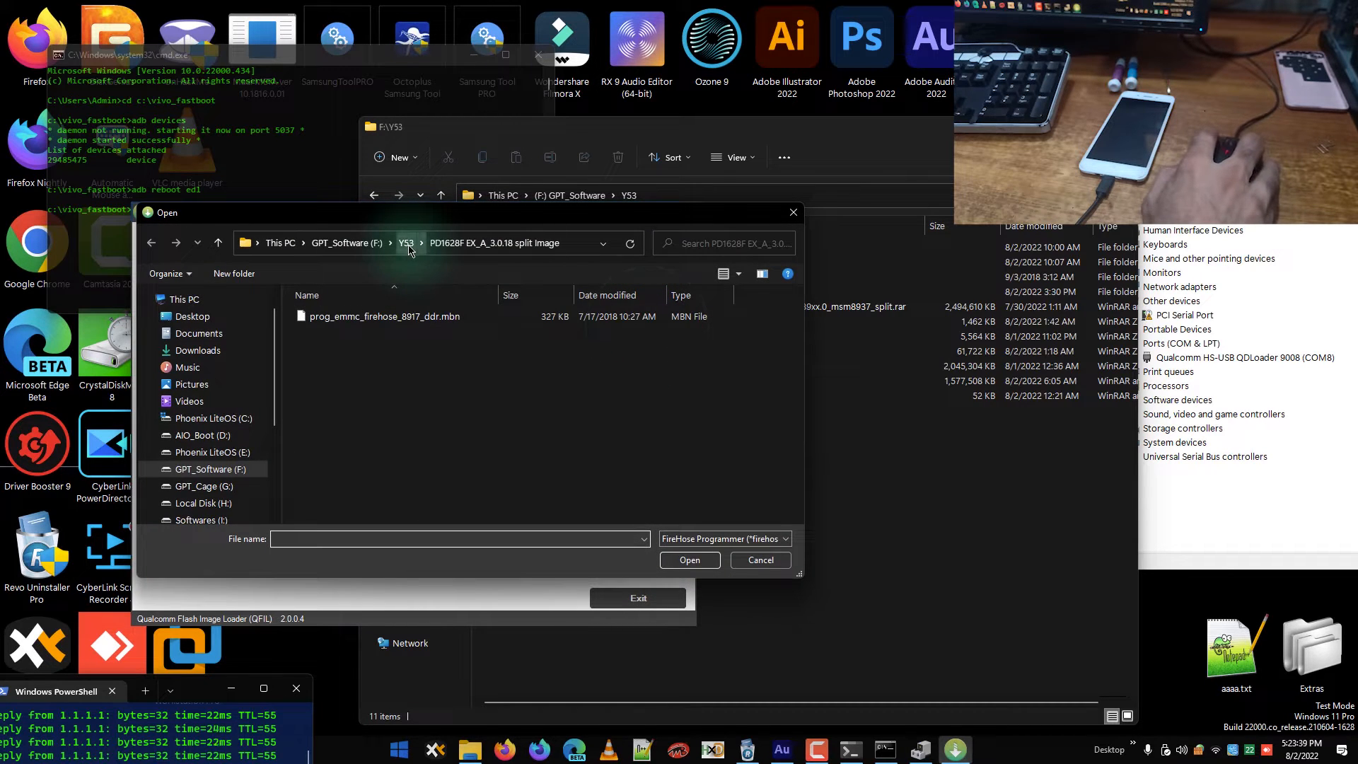
{"action": "left_click", "coordinate": [407, 243]}
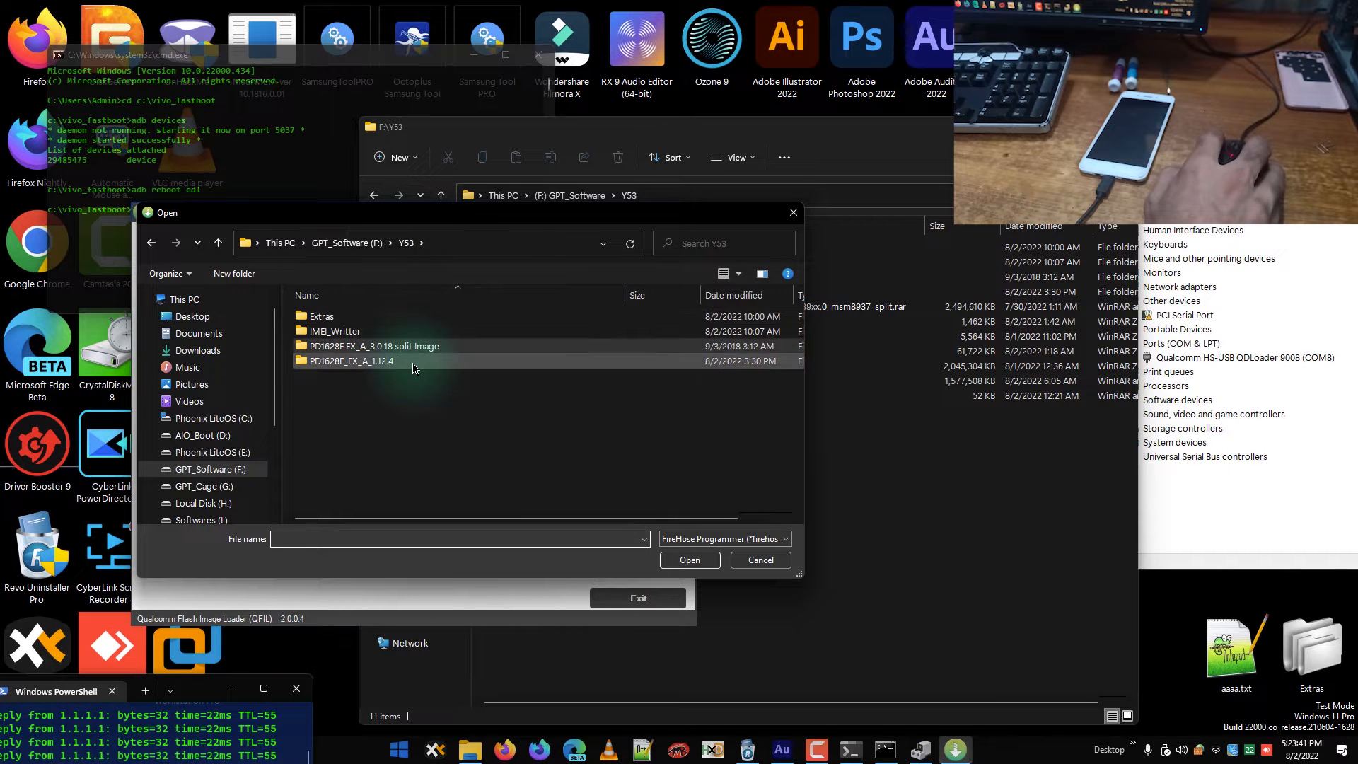
{"action": "double_click", "coordinate": [414, 362]}
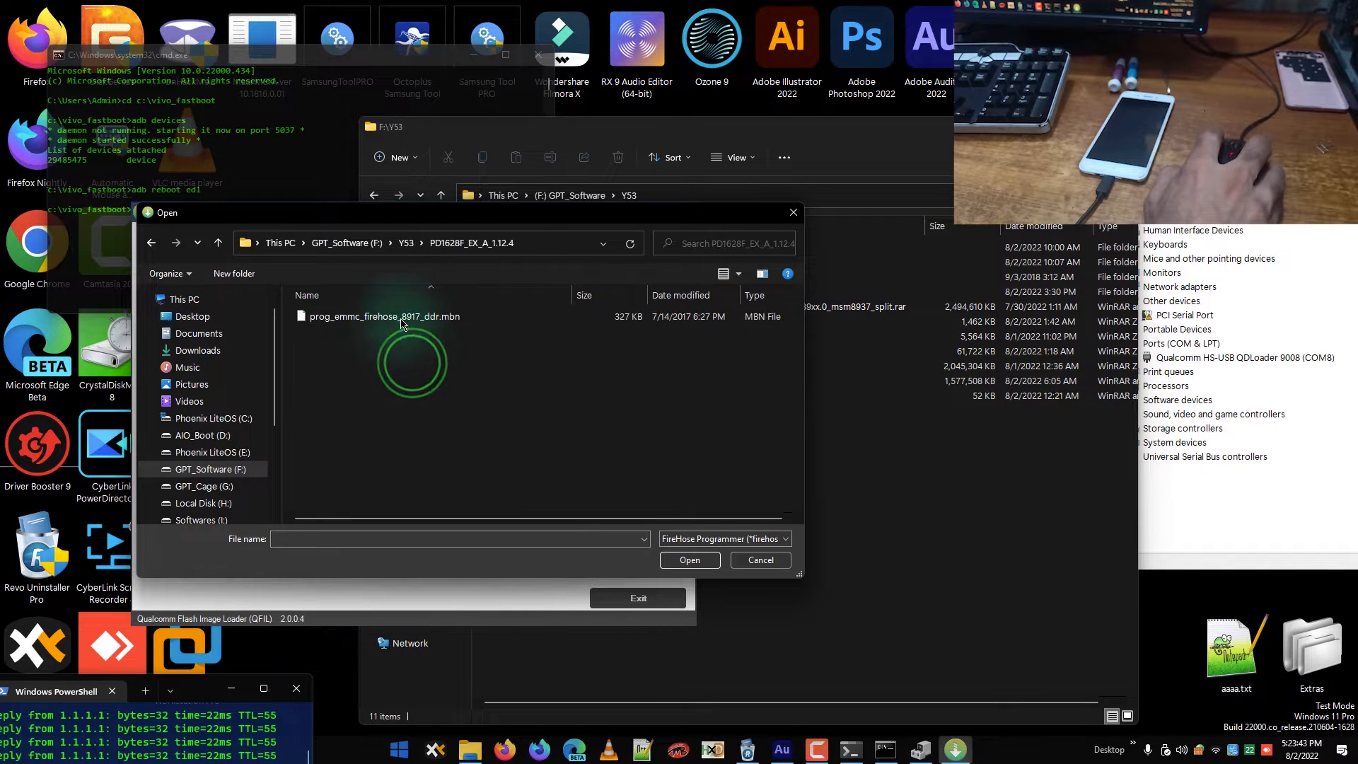
{"action": "double_click", "coordinate": [401, 319]}
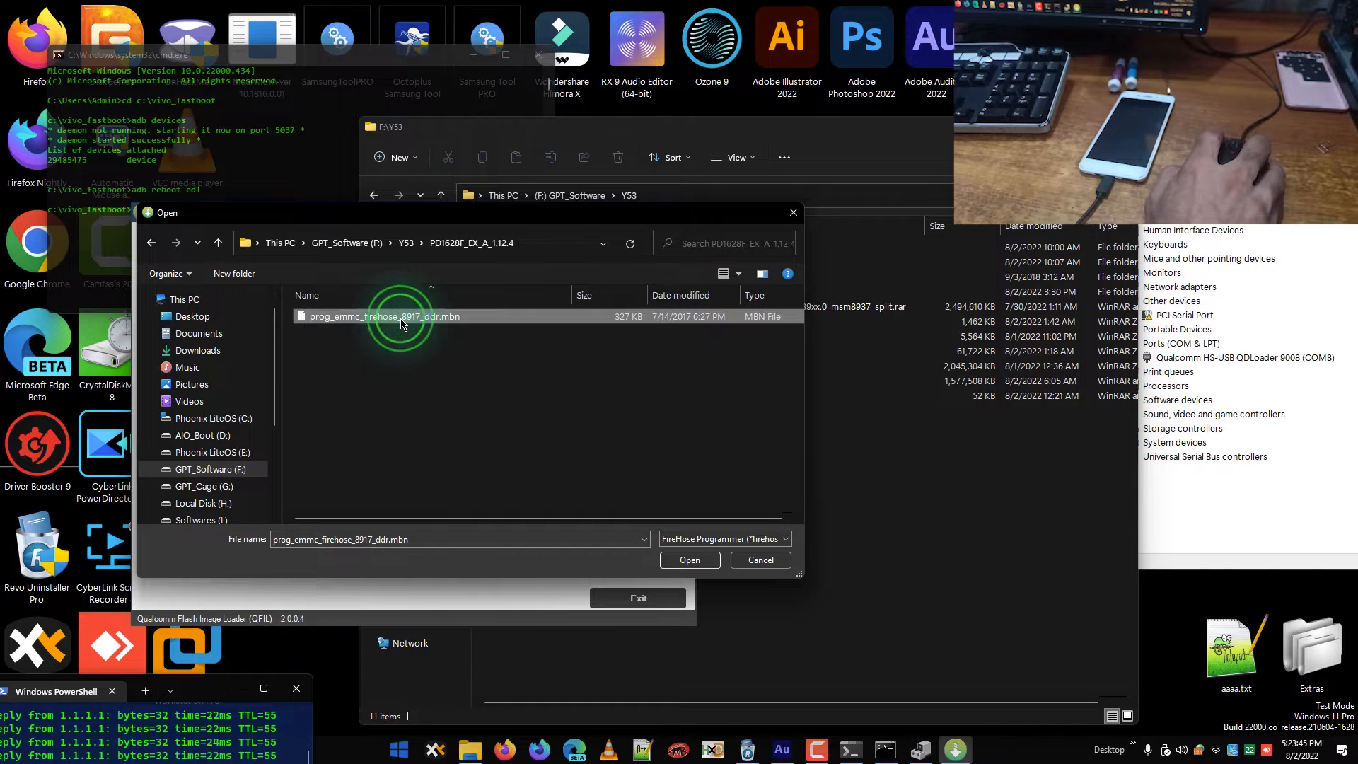
- Load rawprogram_unsparse.xml and patch0.xml from the PD1628F_EX_A_1.12.4 folder as the flat build's RawProgram and patch files
{"action": "left_click", "coordinate": [624, 434]}
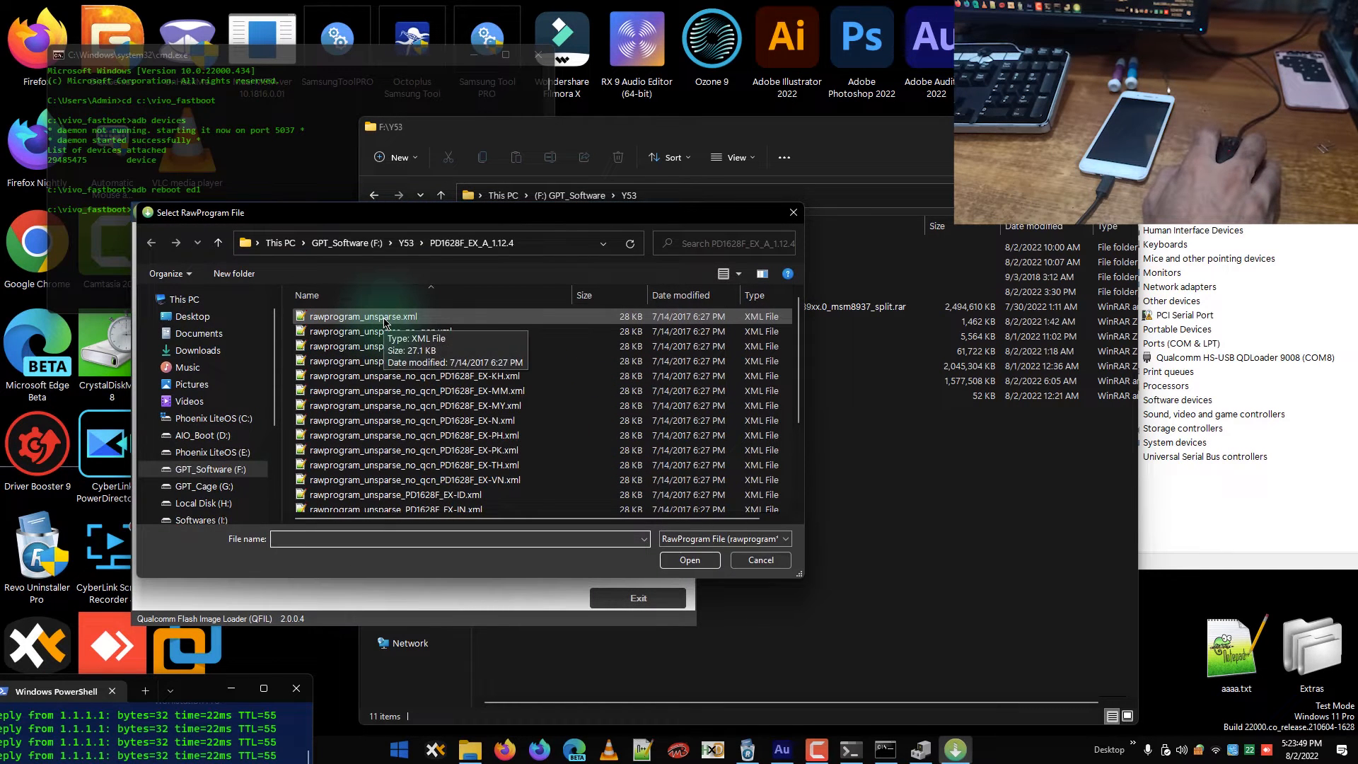
{"action": "double_click", "coordinate": [384, 318]}
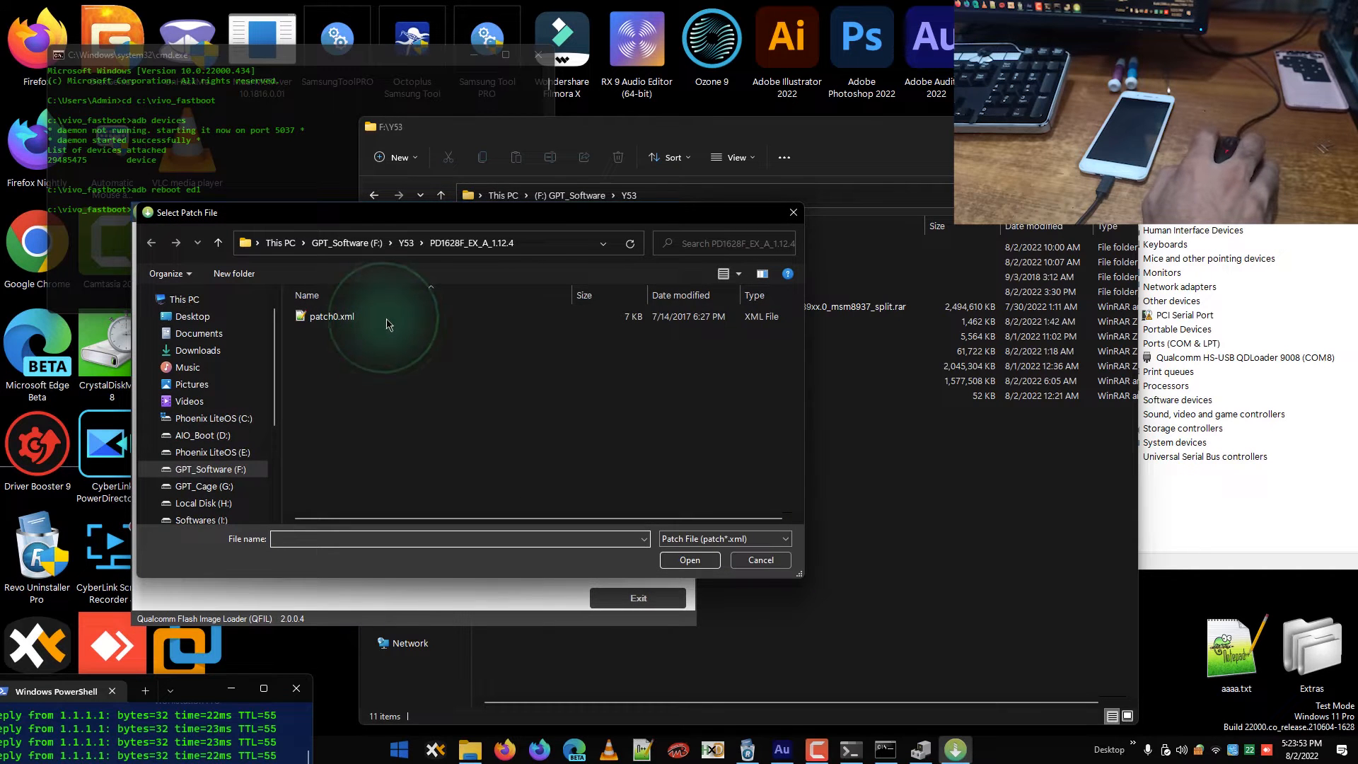
{"action": "double_click", "coordinate": [384, 319]}
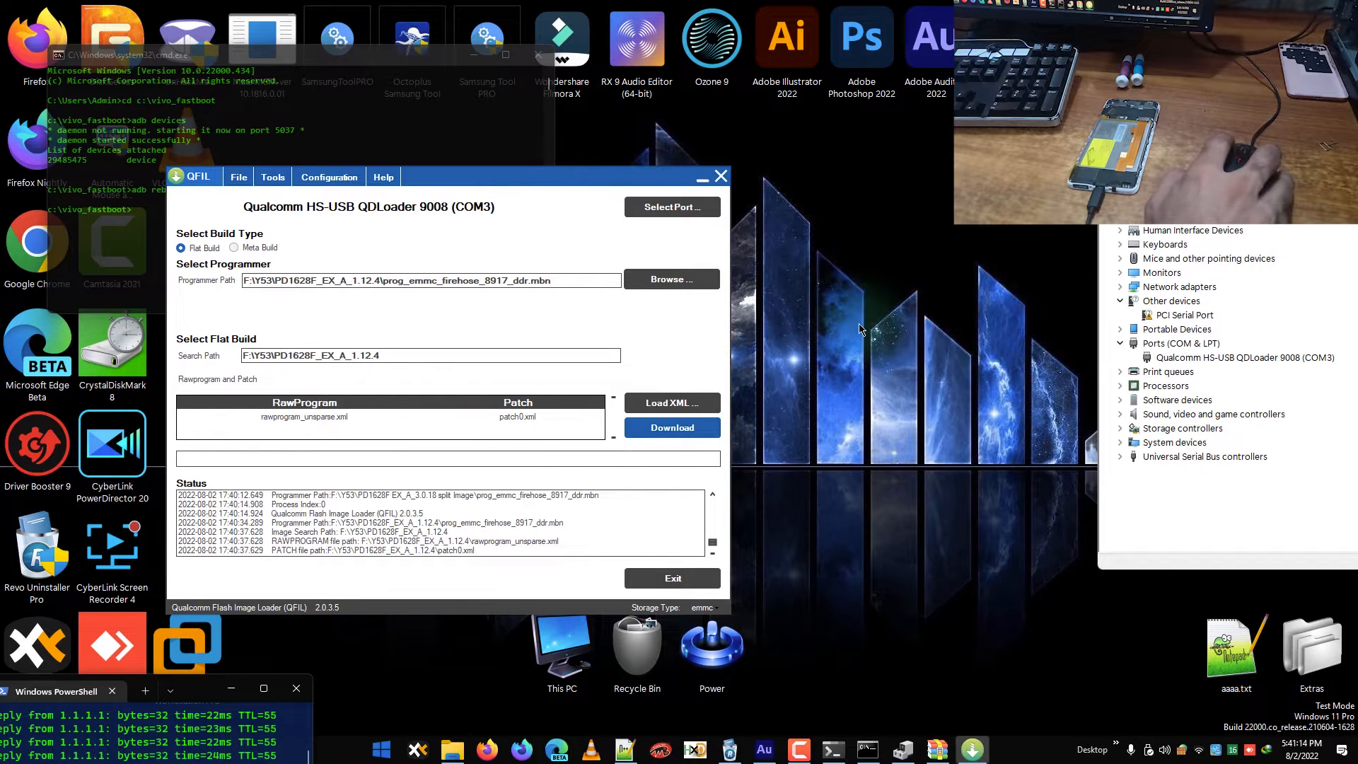
- Try to download the loaded PD1628F_EX_A_1.12.4 firmware to the phone on COM3
{"action": "left_click_drag", "start_coordinate": [529, 178], "coordinate": [698, 151]}
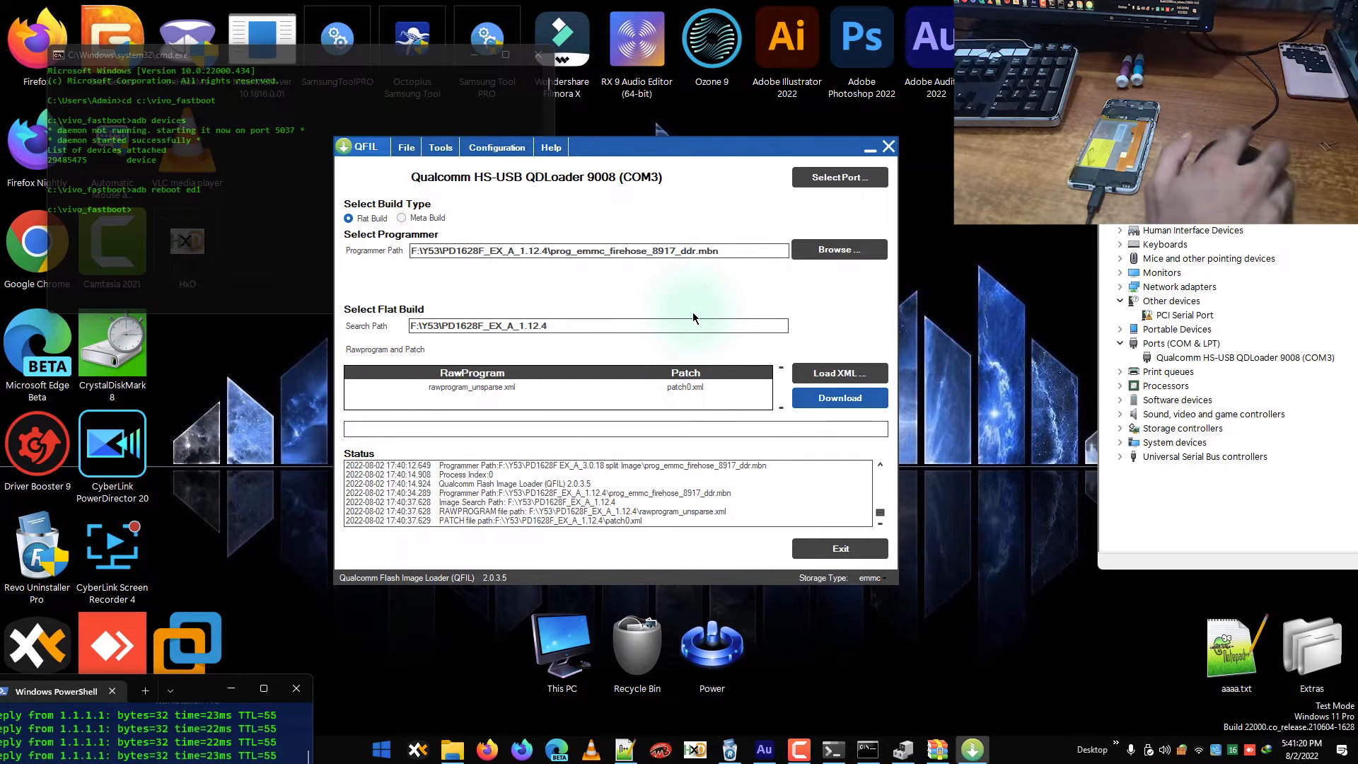
{"action": "left_click", "coordinate": [854, 401]}
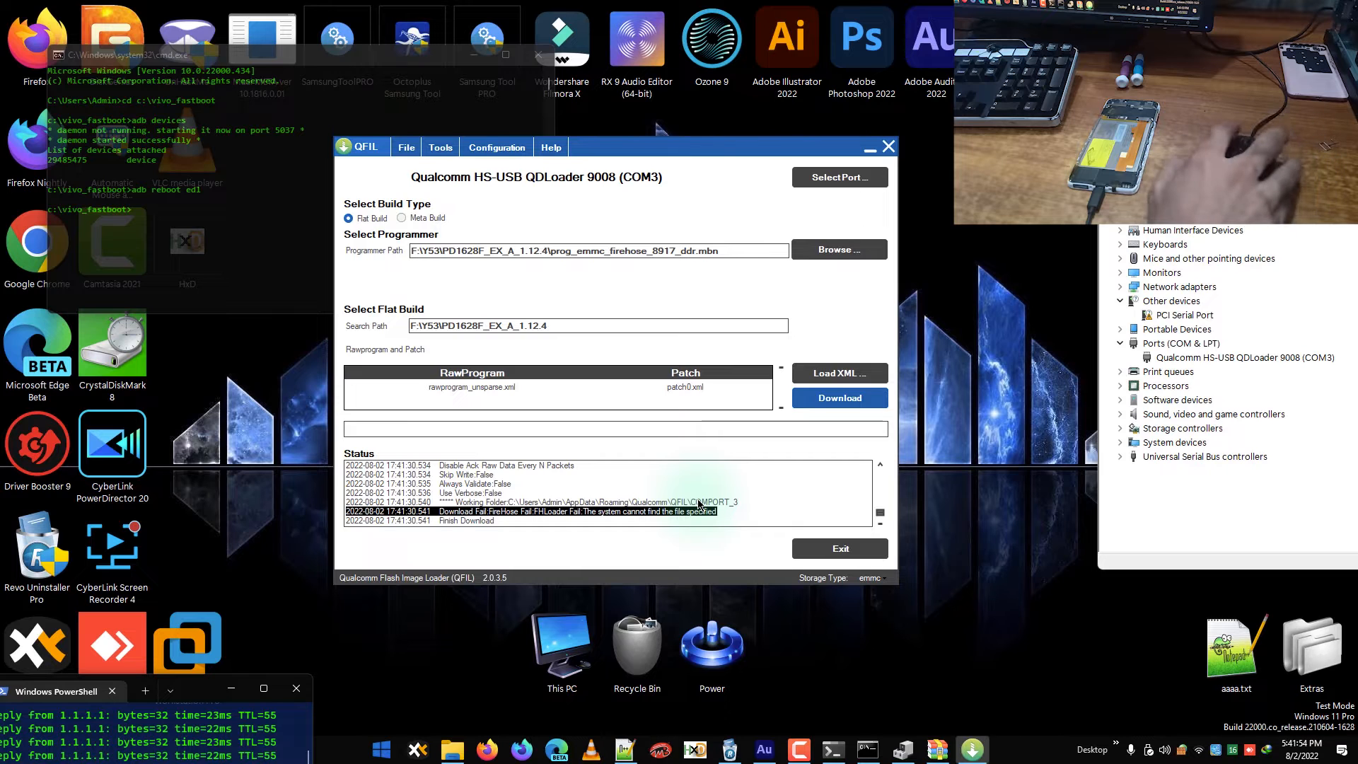
- Run the QPST.2.7.496.1.exe installer from QPST_2.7.496.zip in the Y53 folder, allow it to make changes, and clear the folder window away
{"action": "left_click", "coordinate": [452, 749]}
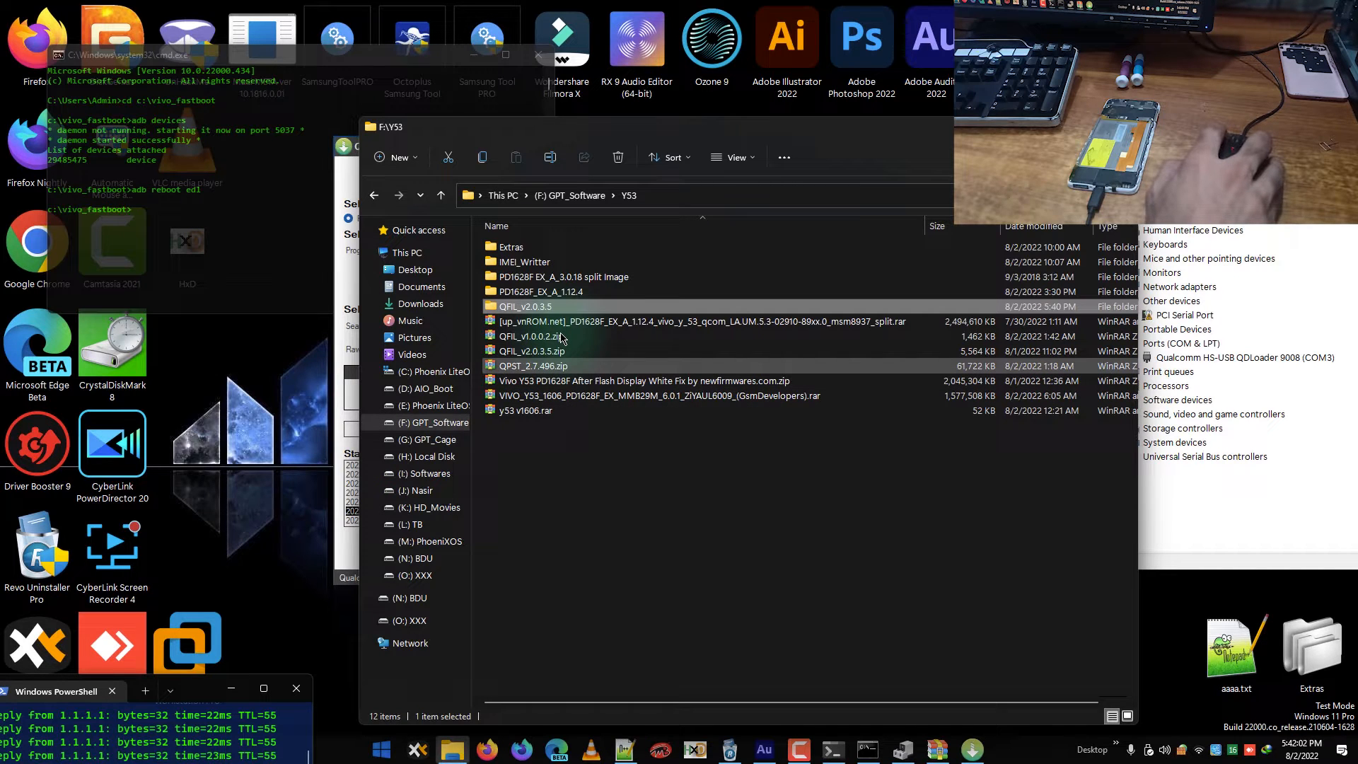
{"action": "left_click", "coordinate": [558, 372]}
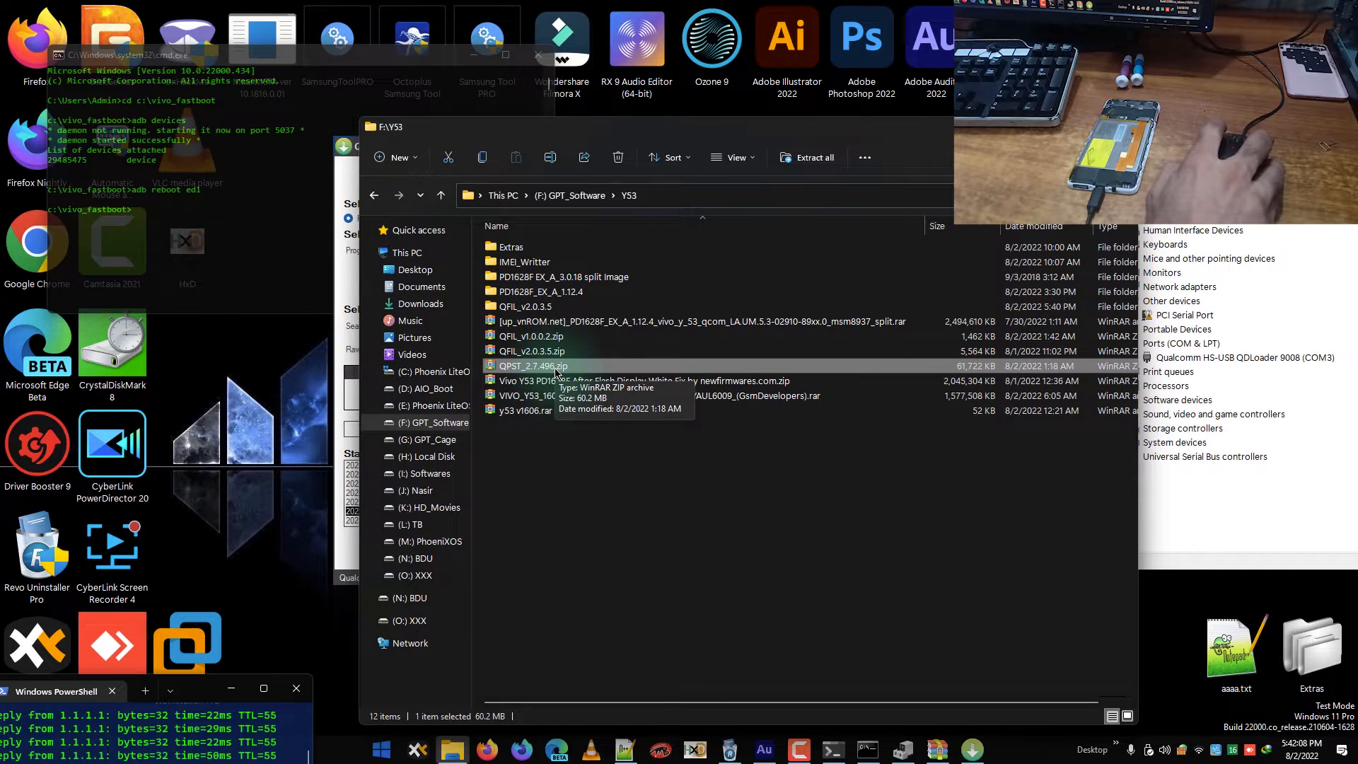
{"action": "double_click", "coordinate": [558, 368]}
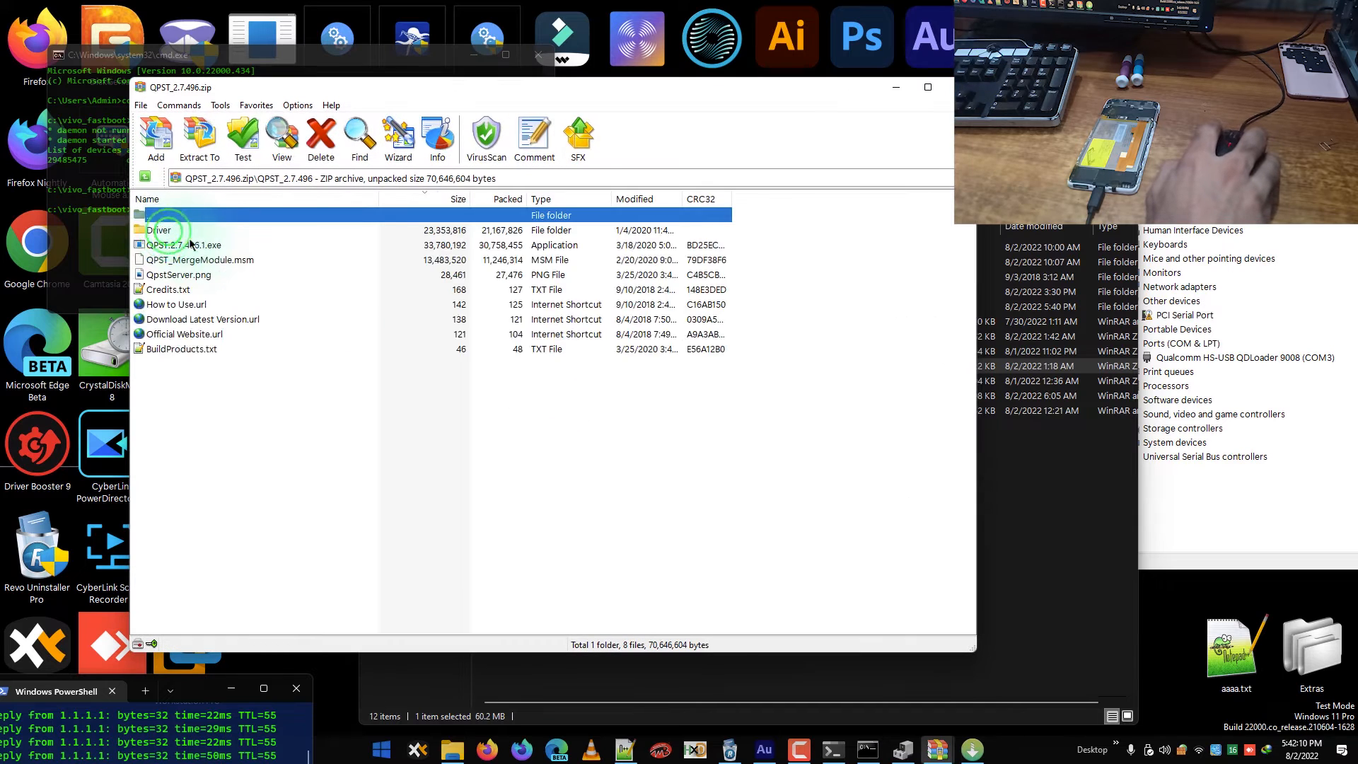
{"action": "double_click", "coordinate": [199, 246]}
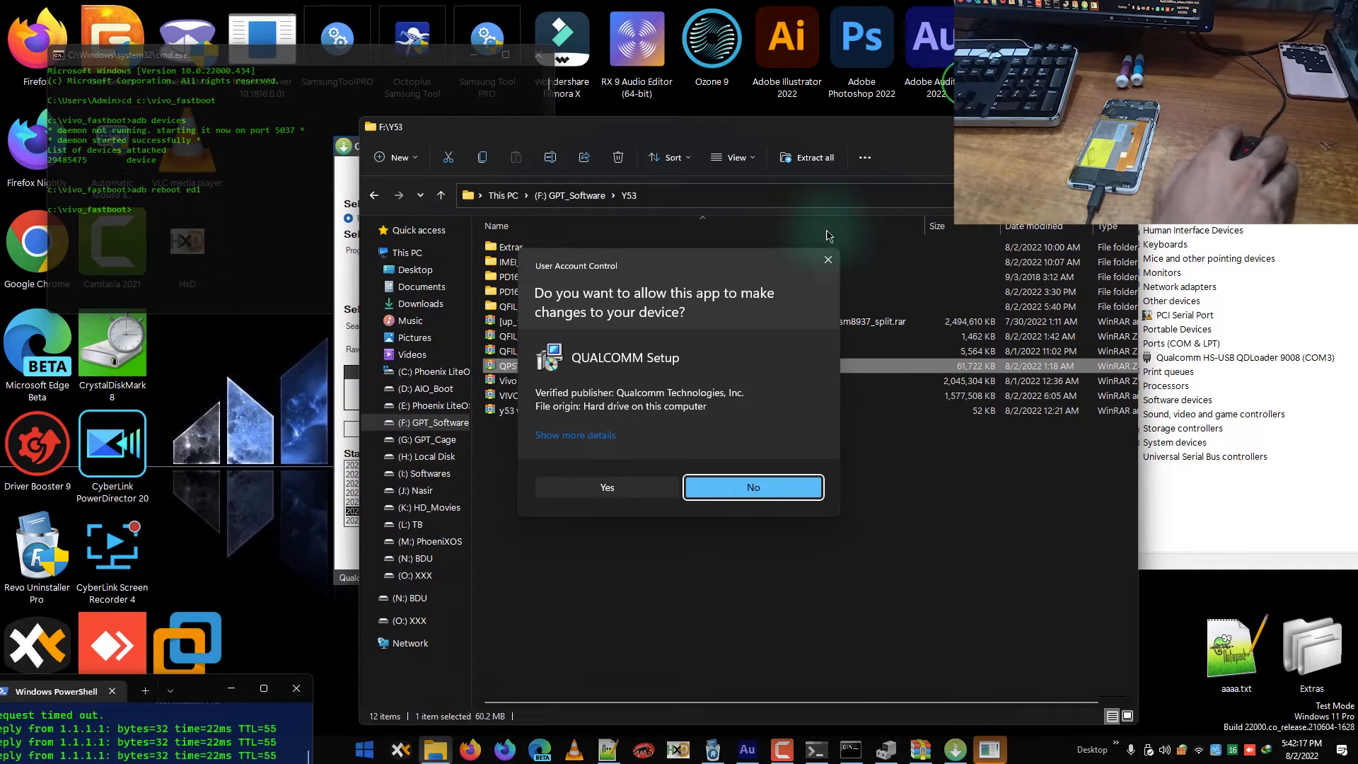
{"action": "left_click", "coordinate": [602, 486]}
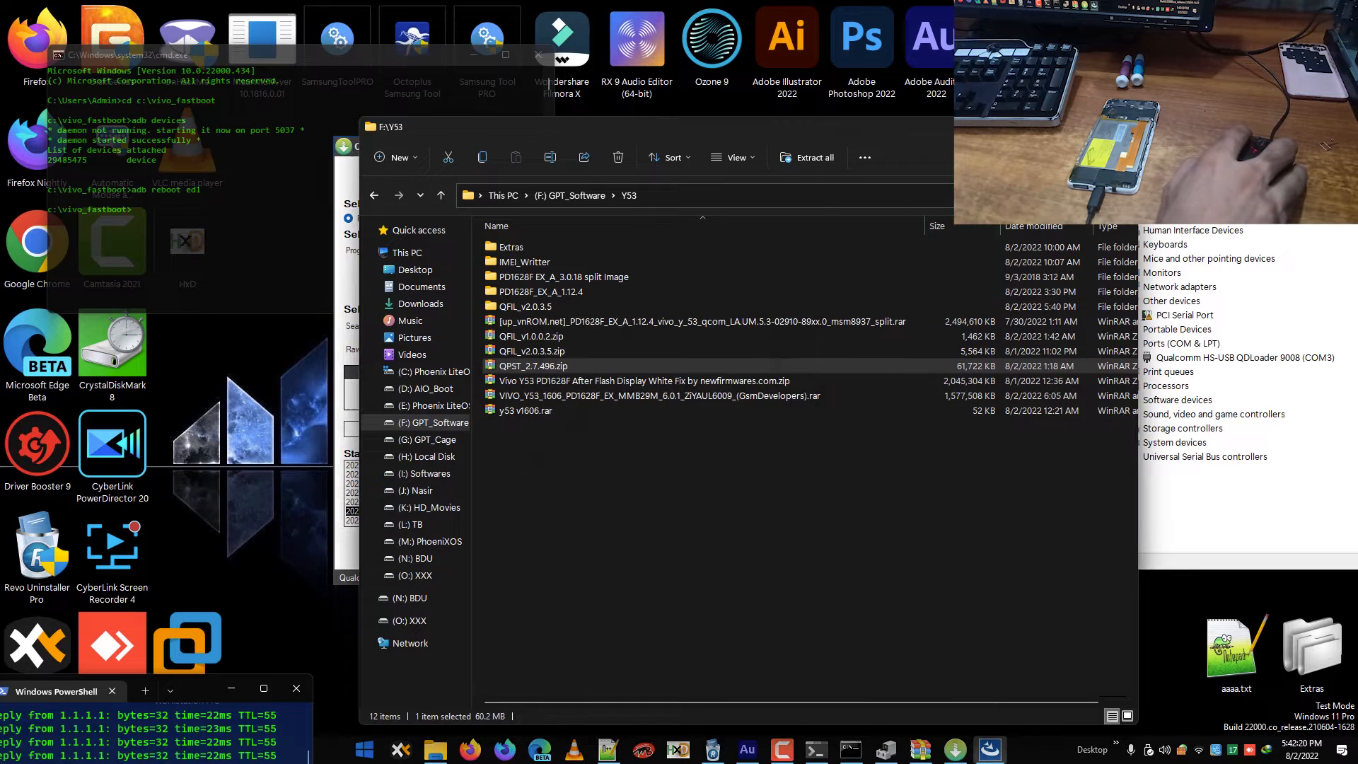
{"action": "left_click", "coordinate": [1056, 127]}
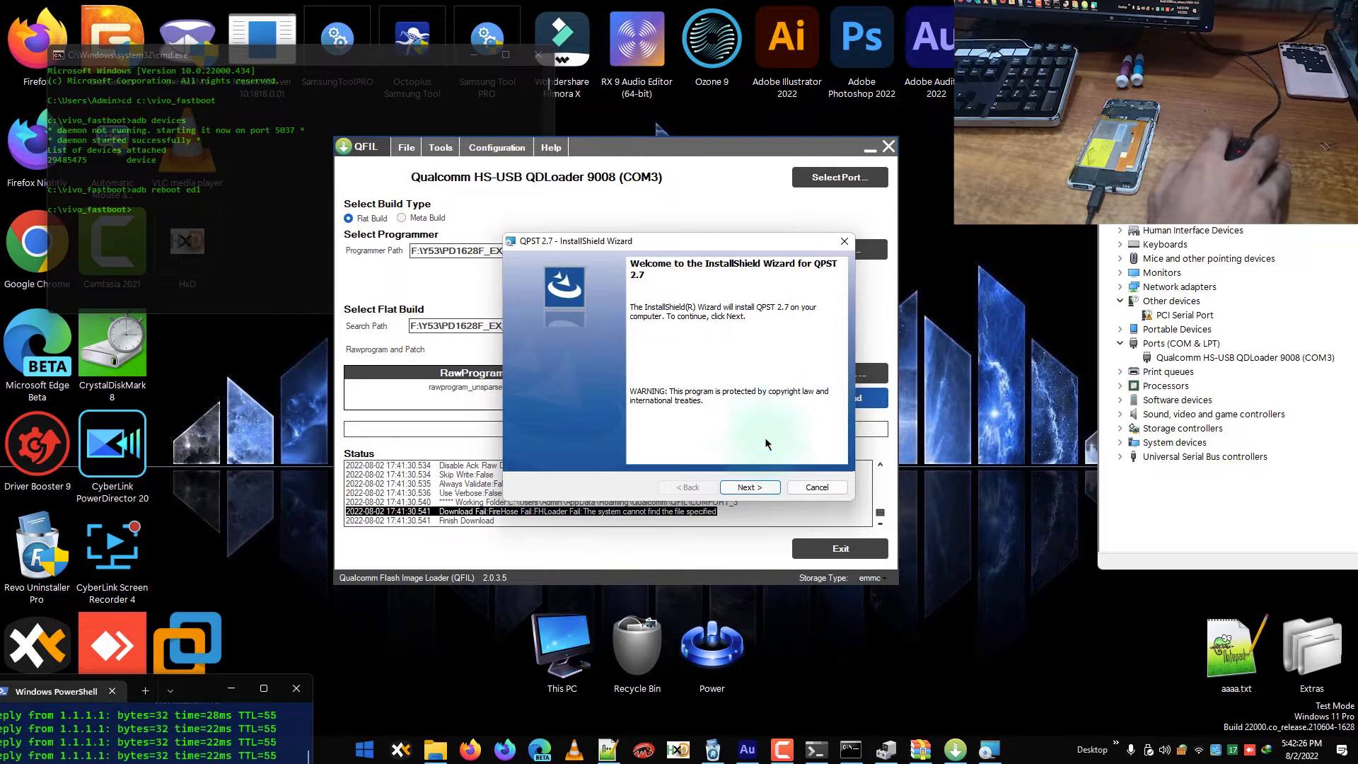
- Accept the QPST 2.7 license agreement and start a Complete installation in the default destination folder
{"action": "left_click", "coordinate": [743, 486]}
{"action": "left_click", "coordinate": [635, 436]}
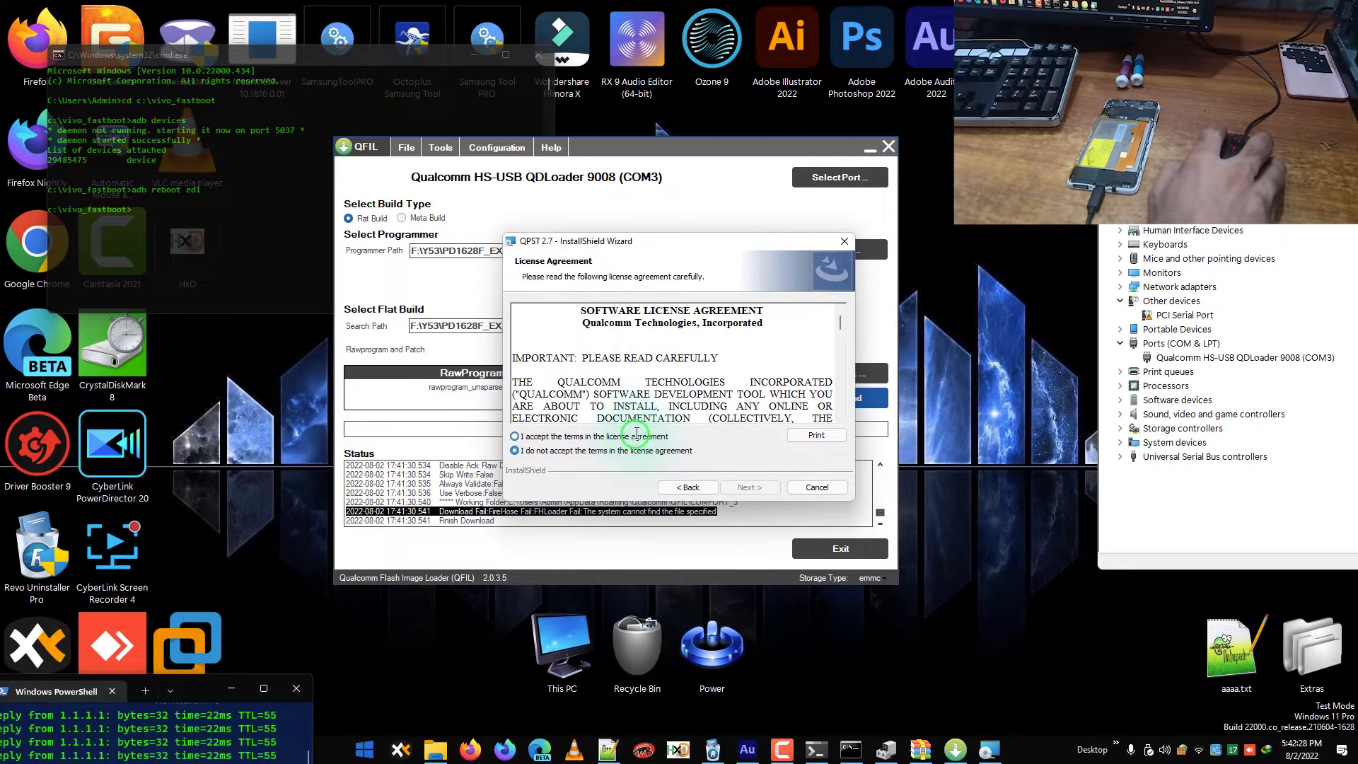
{"action": "left_click_drag", "start_coordinate": [840, 319], "coordinate": [843, 422]}
{"action": "left_click", "coordinate": [748, 488]}
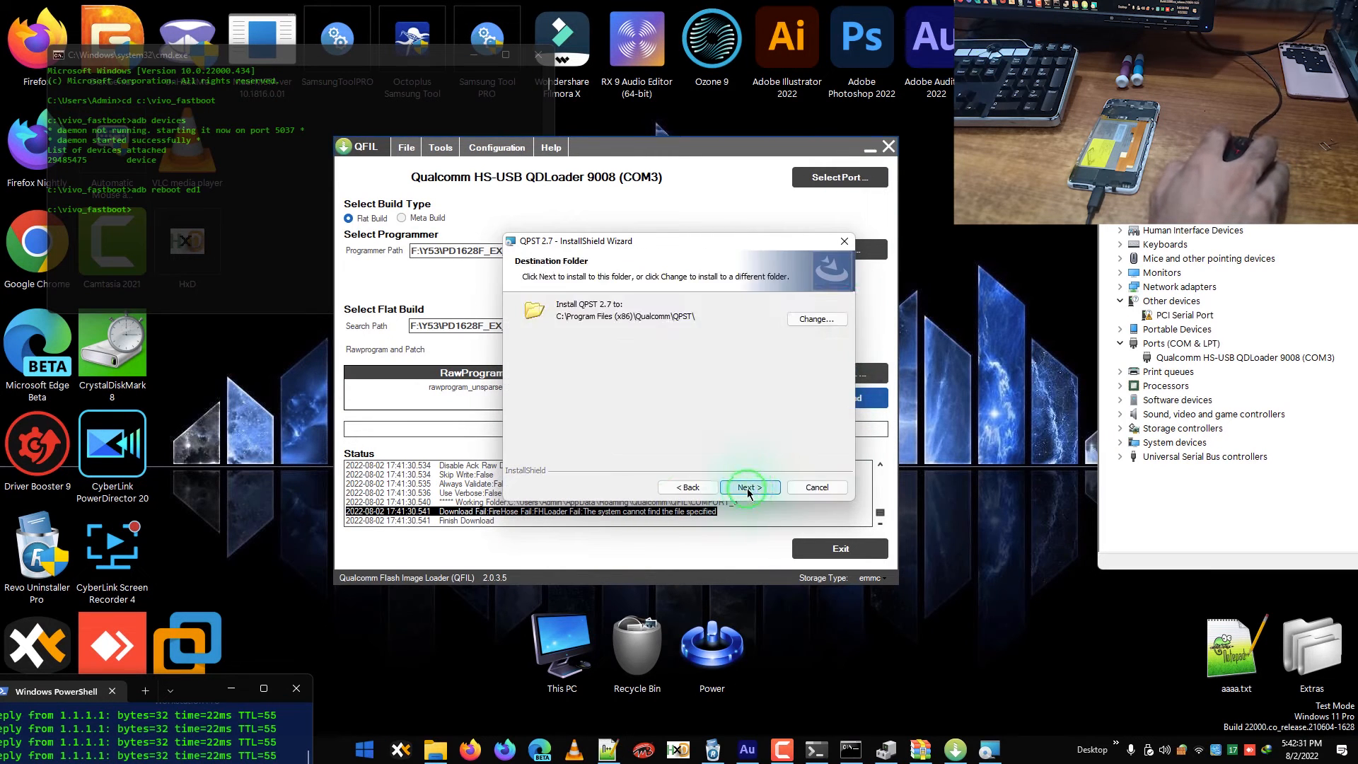
{"action": "left_click", "coordinate": [748, 487]}
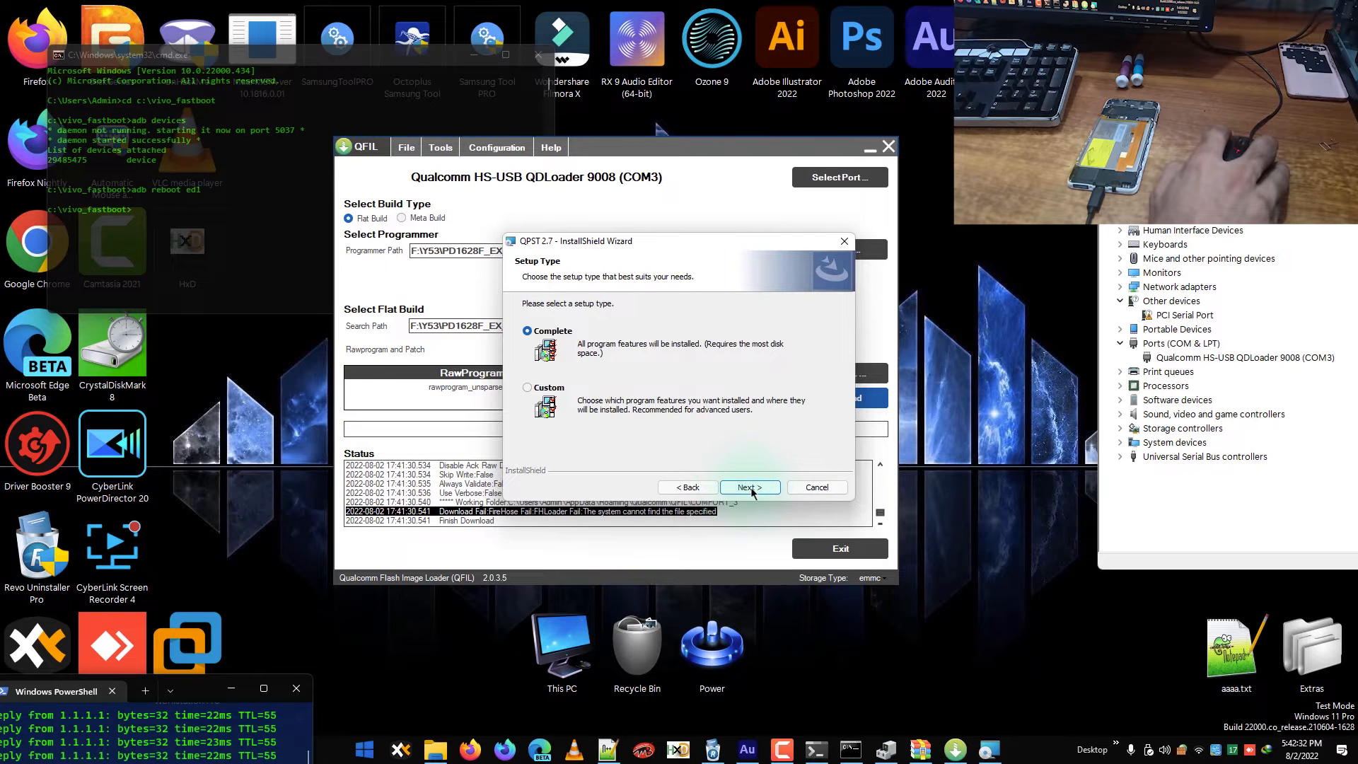
{"action": "left_click", "coordinate": [749, 487]}
{"action": "left_click", "coordinate": [750, 488]}
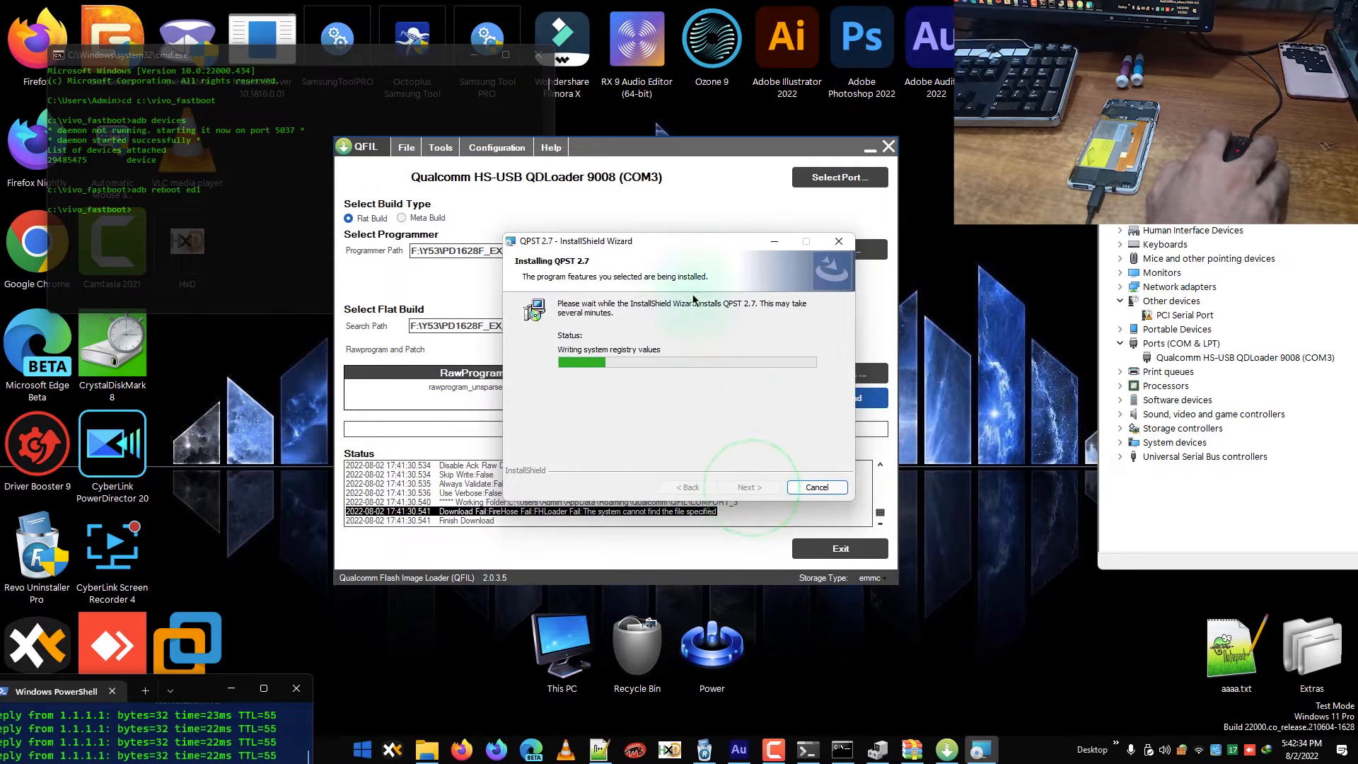
- Place the QPST installer and QFIL windows side by side and finish the installation wizard
{"action": "left_click_drag", "start_coordinate": [677, 250], "coordinate": [893, 372]}
{"action": "left_click", "coordinate": [744, 150]}
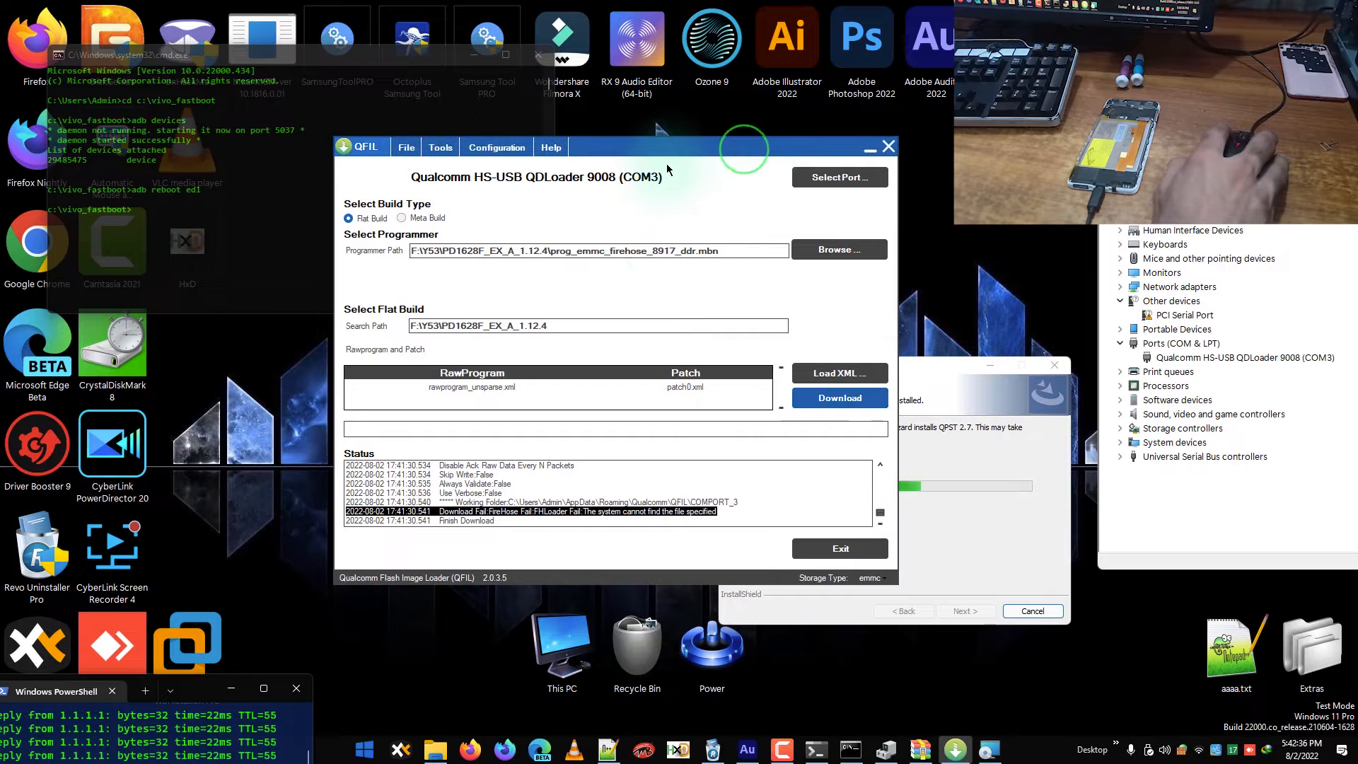
{"action": "left_click_drag", "start_coordinate": [708, 154], "coordinate": [409, 172]}
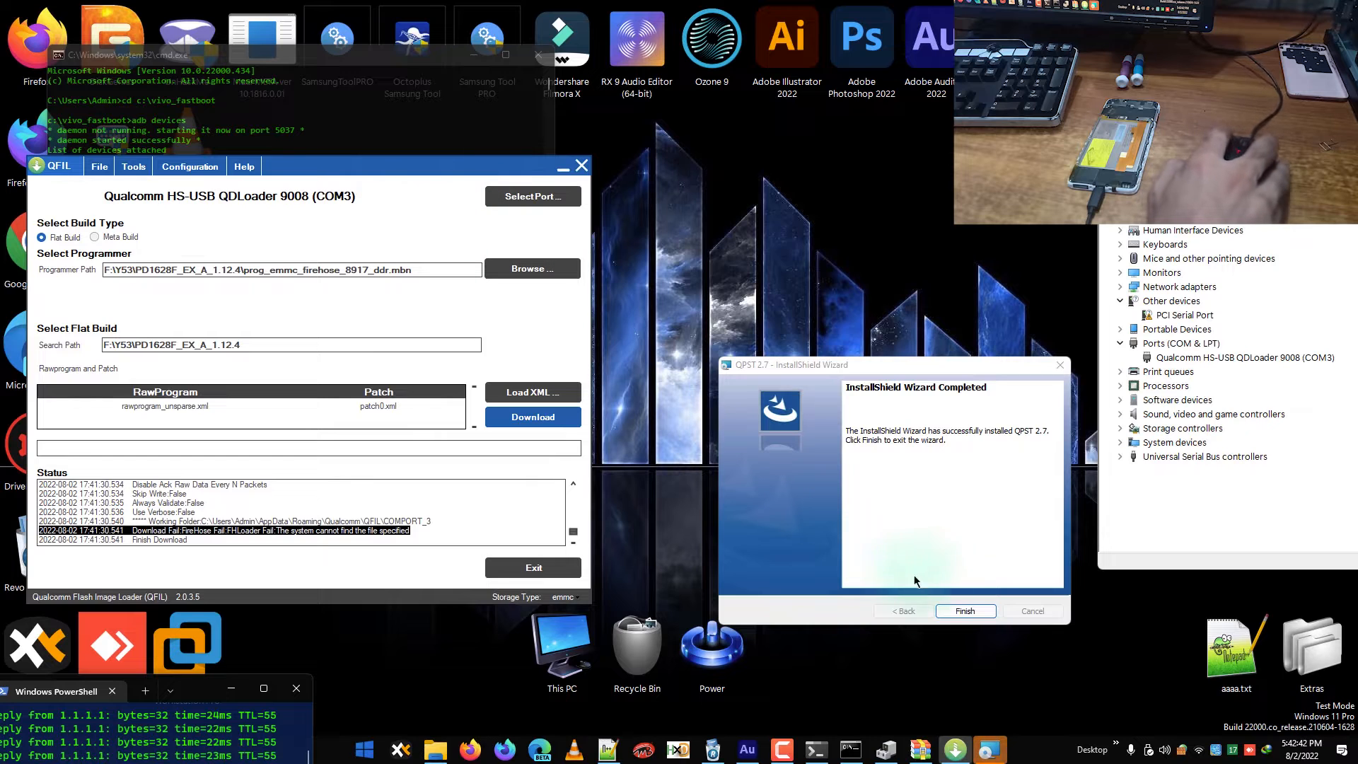
{"action": "left_click", "coordinate": [959, 612]}
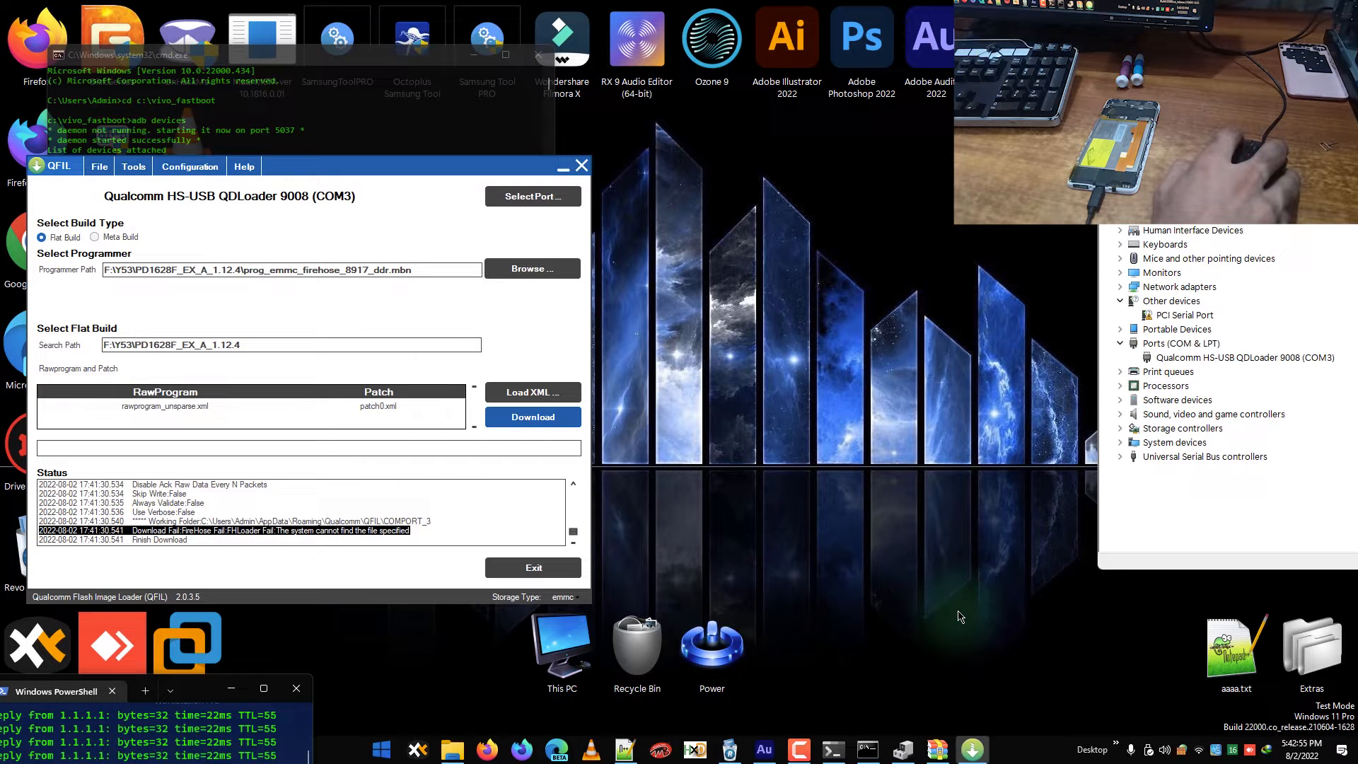
- Search for qfil, launch a new QFIL window, and position it in front of the old one
{"action": "left_click", "coordinate": [974, 748]}
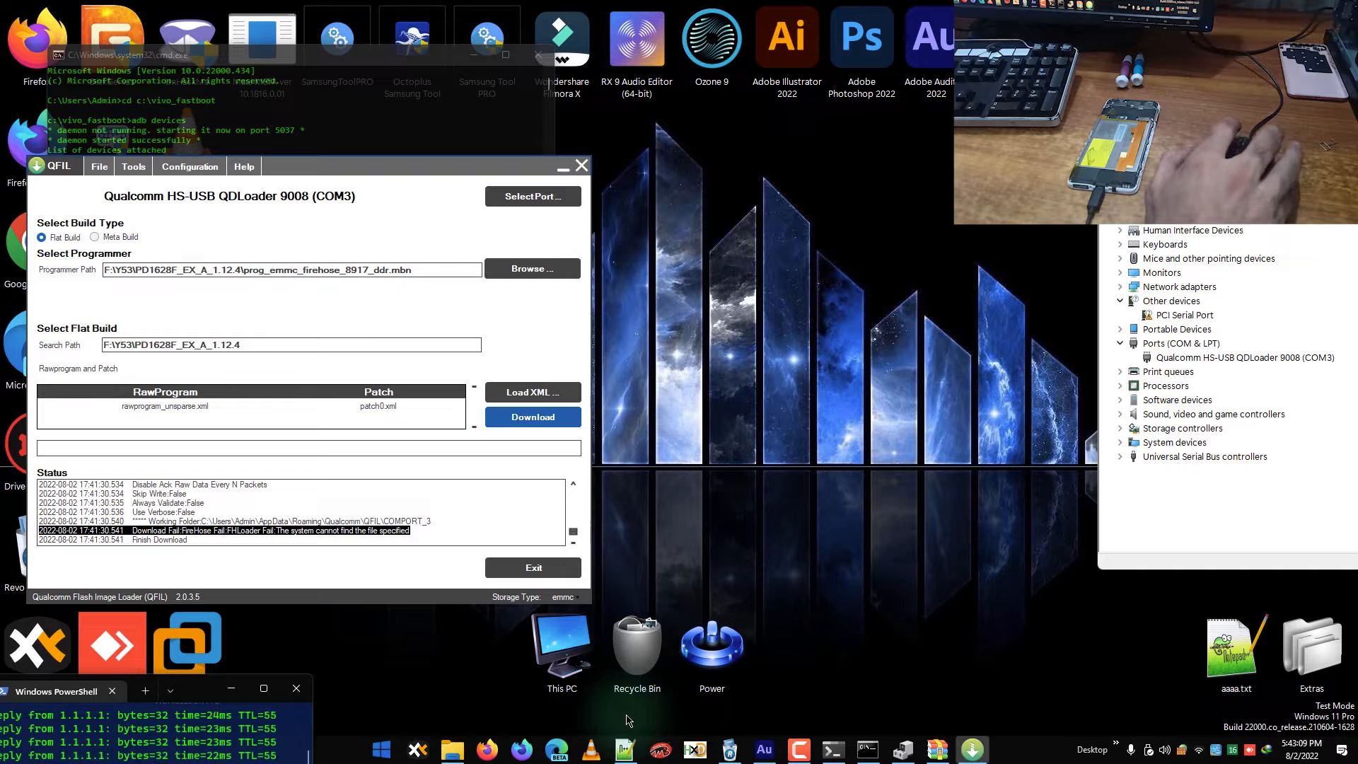
{"action": "key", "text": "super"}
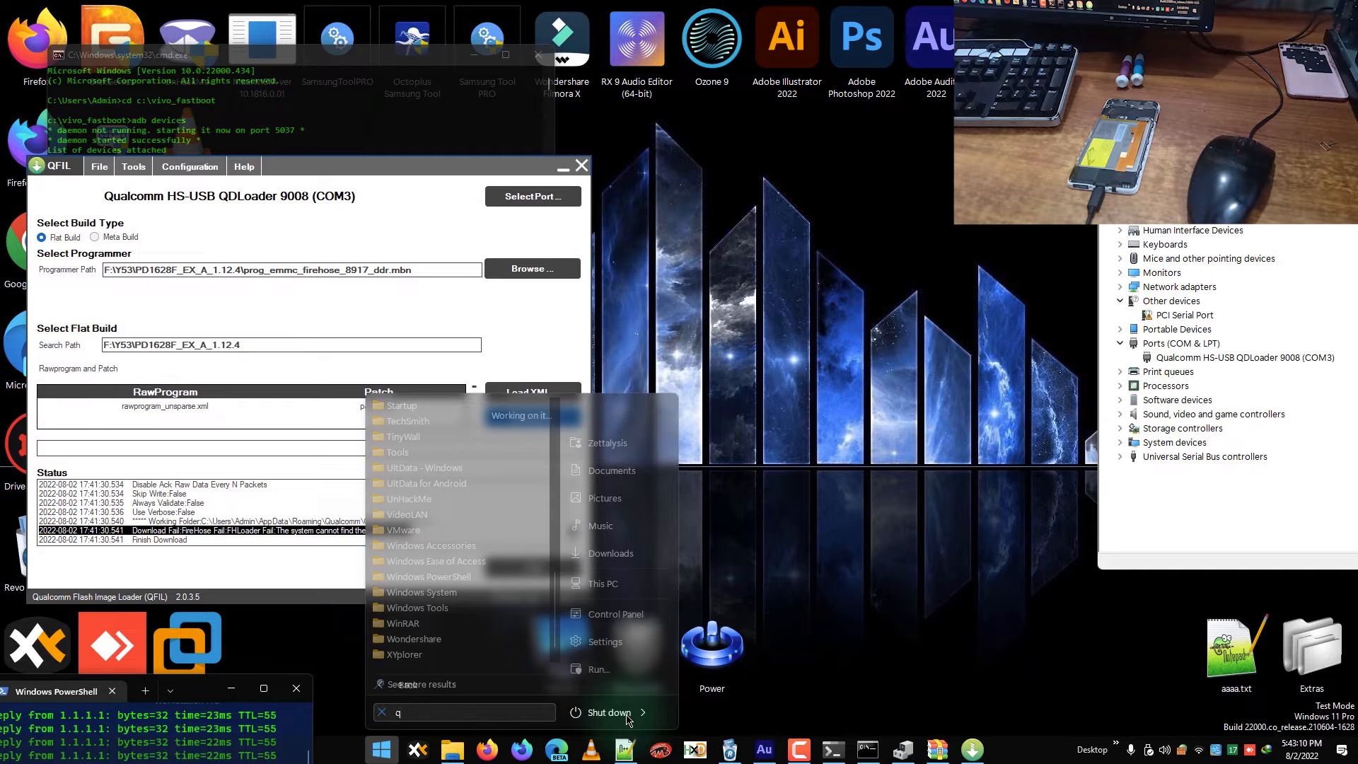
{"action": "type", "text": "qfil"}
{"action": "key", "text": "Return"}
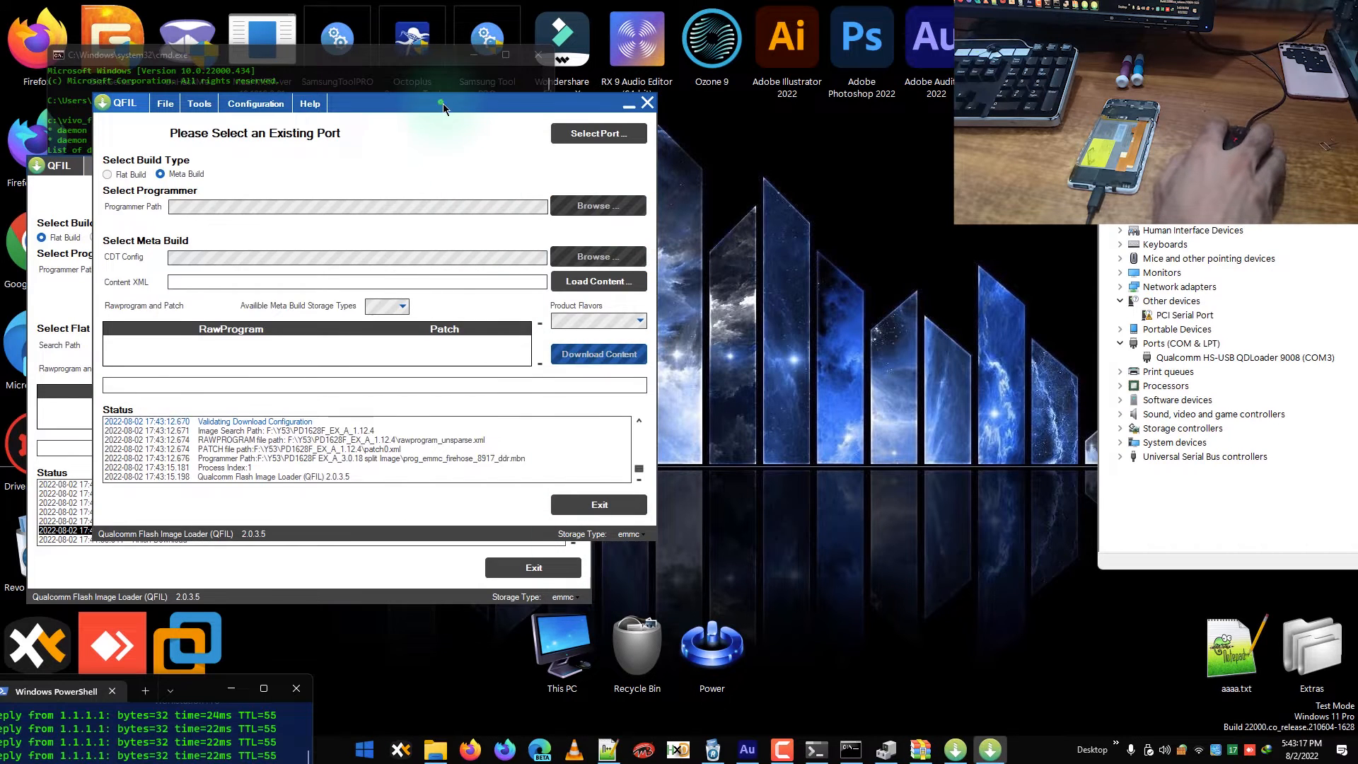
{"action": "left_click_drag", "start_coordinate": [439, 103], "coordinate": [635, 205]}
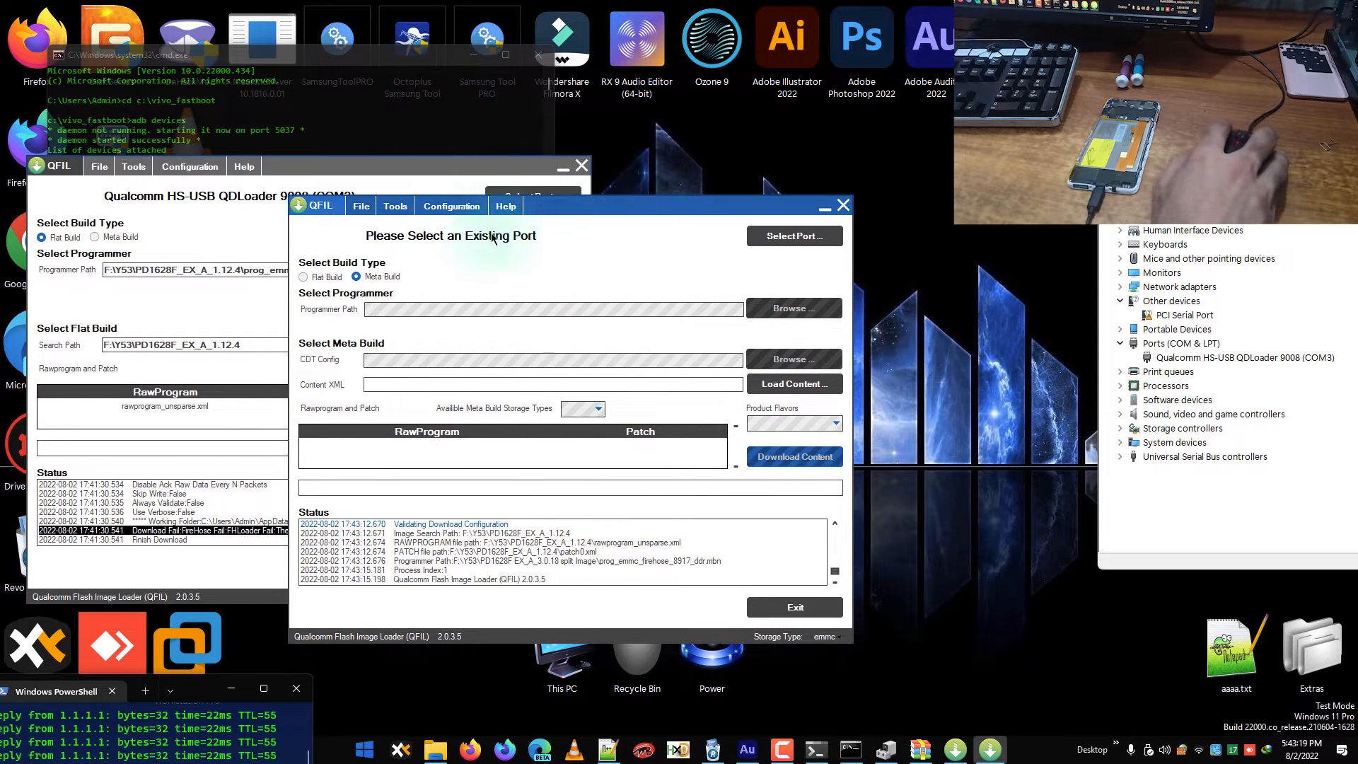
{"action": "left_click", "coordinate": [217, 570]}
{"action": "left_click", "coordinate": [672, 507]}
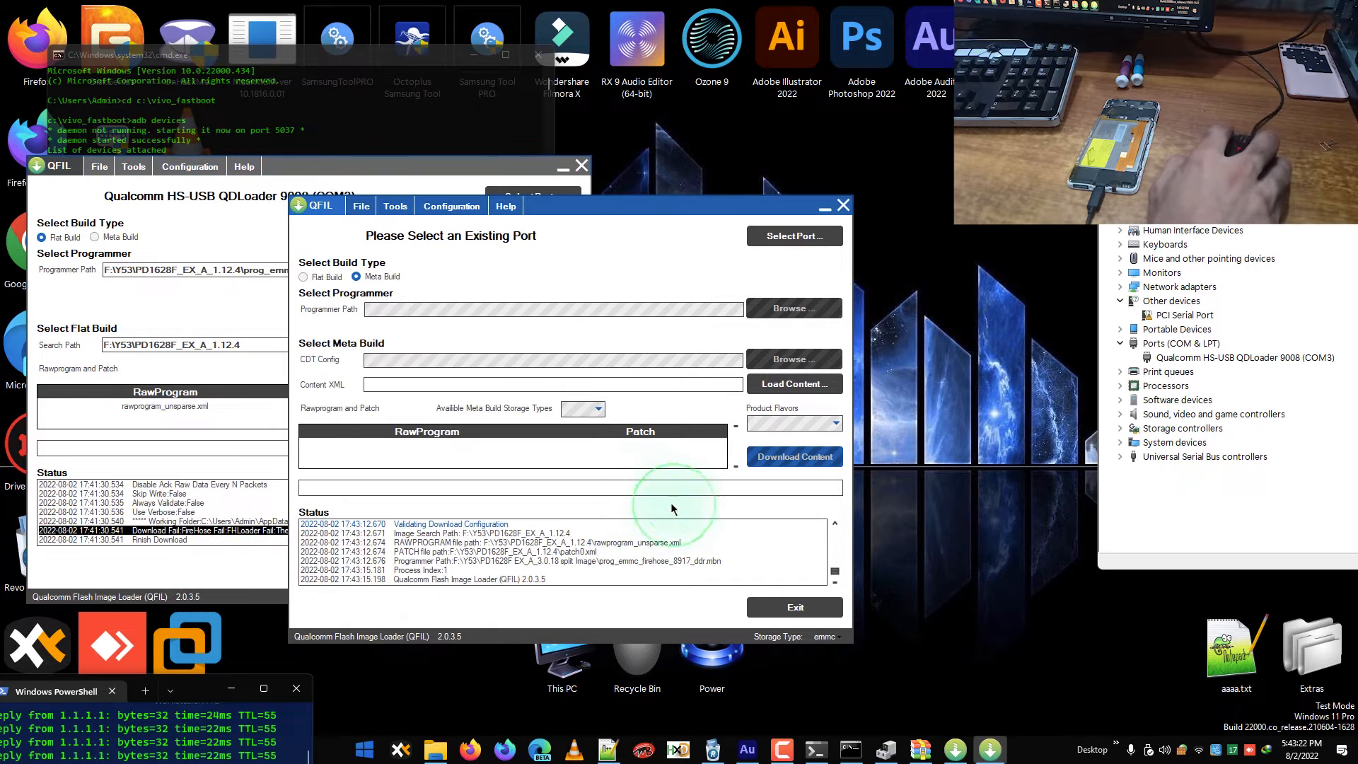
- Set the new QFIL window to Flat Build and load prog_emmc_firehose_8917_ddr.mbn from Y53's PD1628F_EX_A_1.12.4 folder as the programmer
{"action": "left_click", "coordinate": [316, 278]}
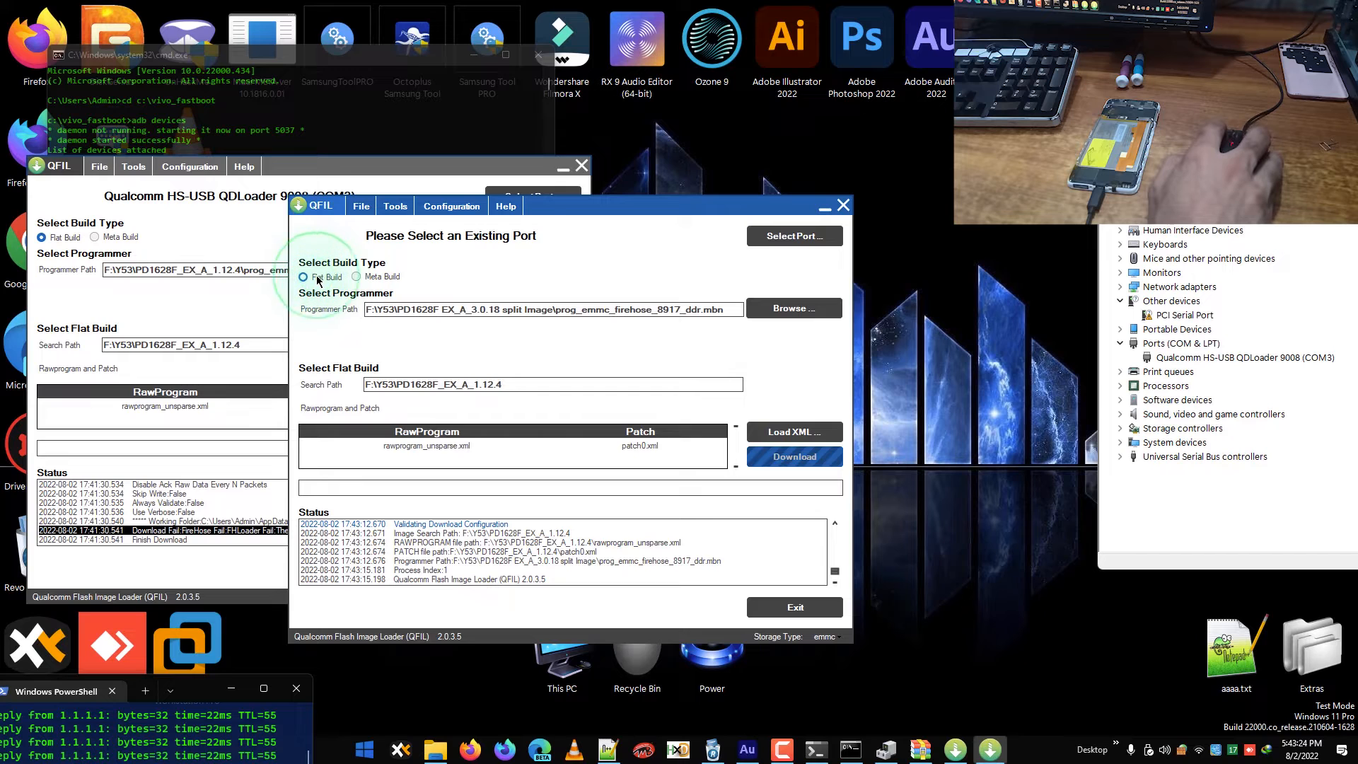
{"action": "left_click", "coordinate": [784, 309]}
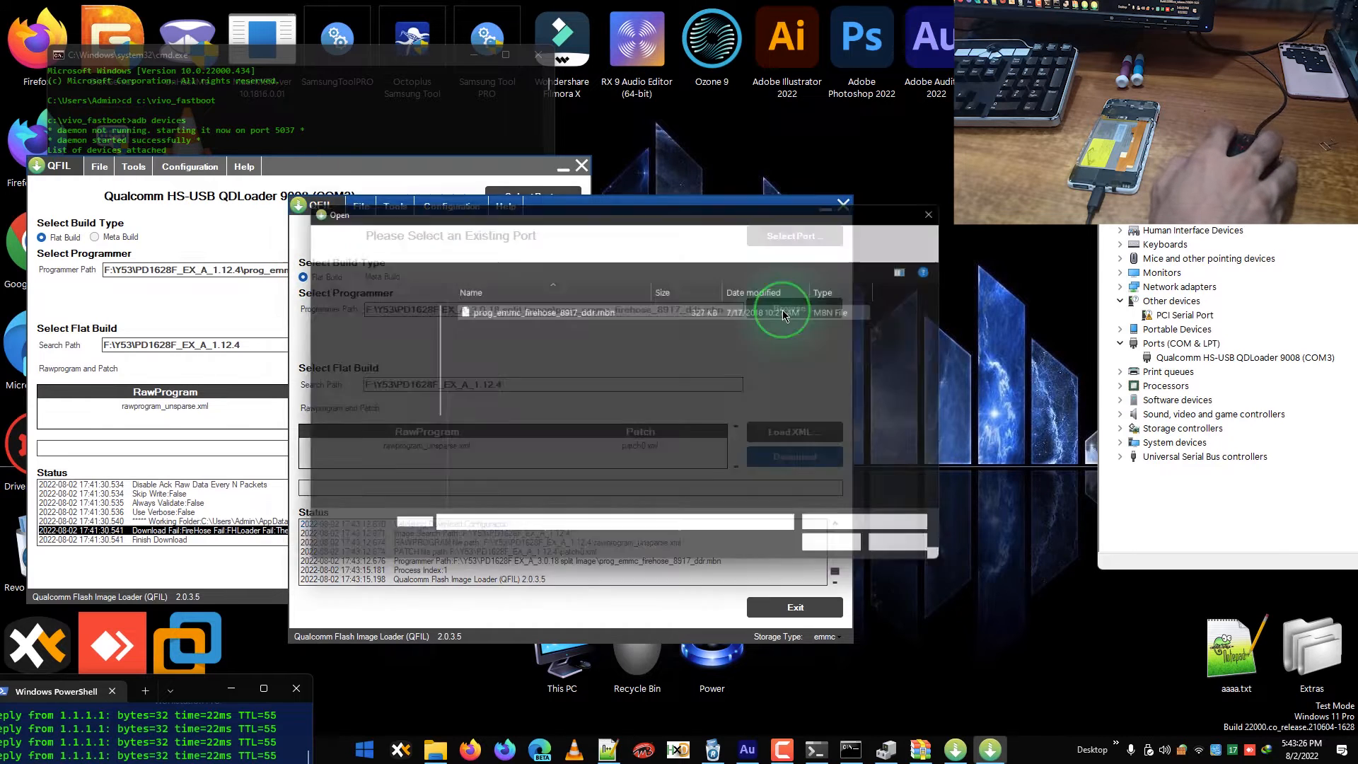
{"action": "left_click", "coordinate": [561, 239]}
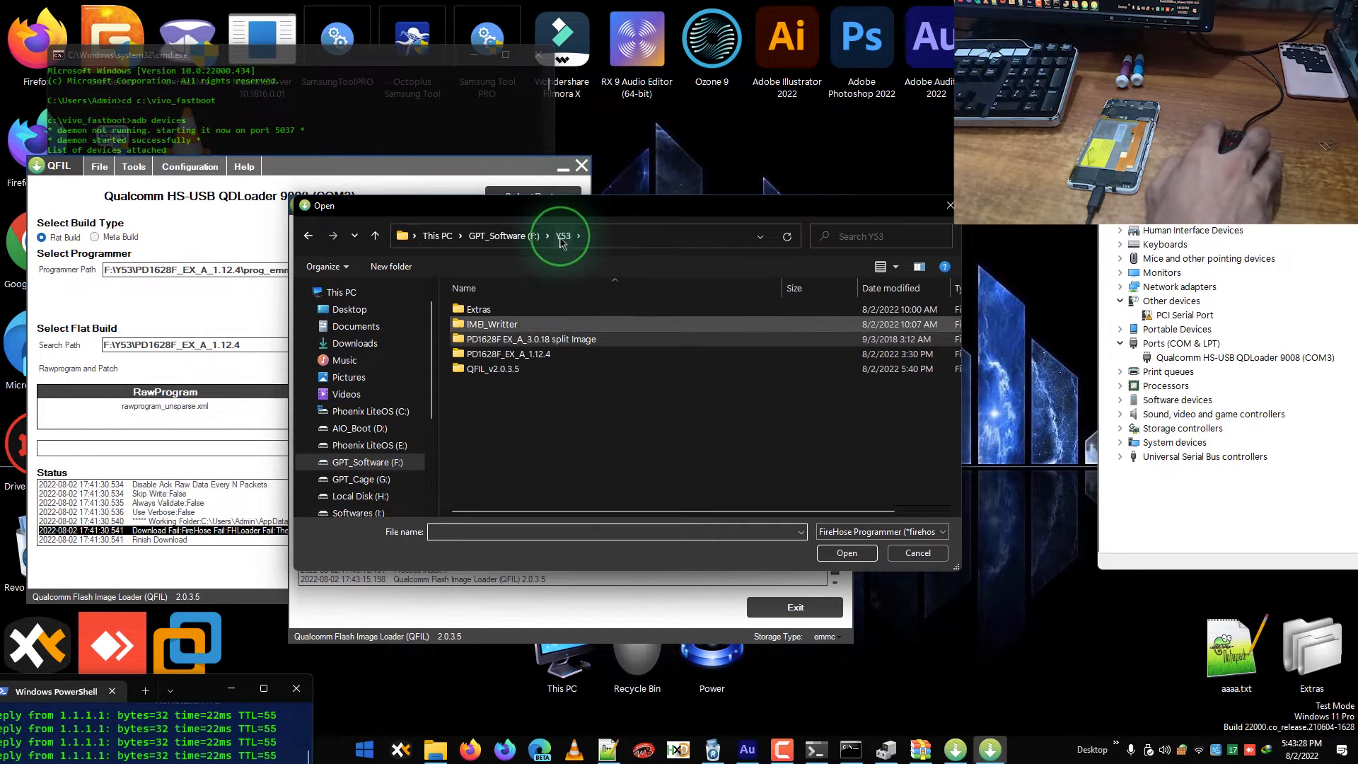
{"action": "double_click", "coordinate": [514, 362]}
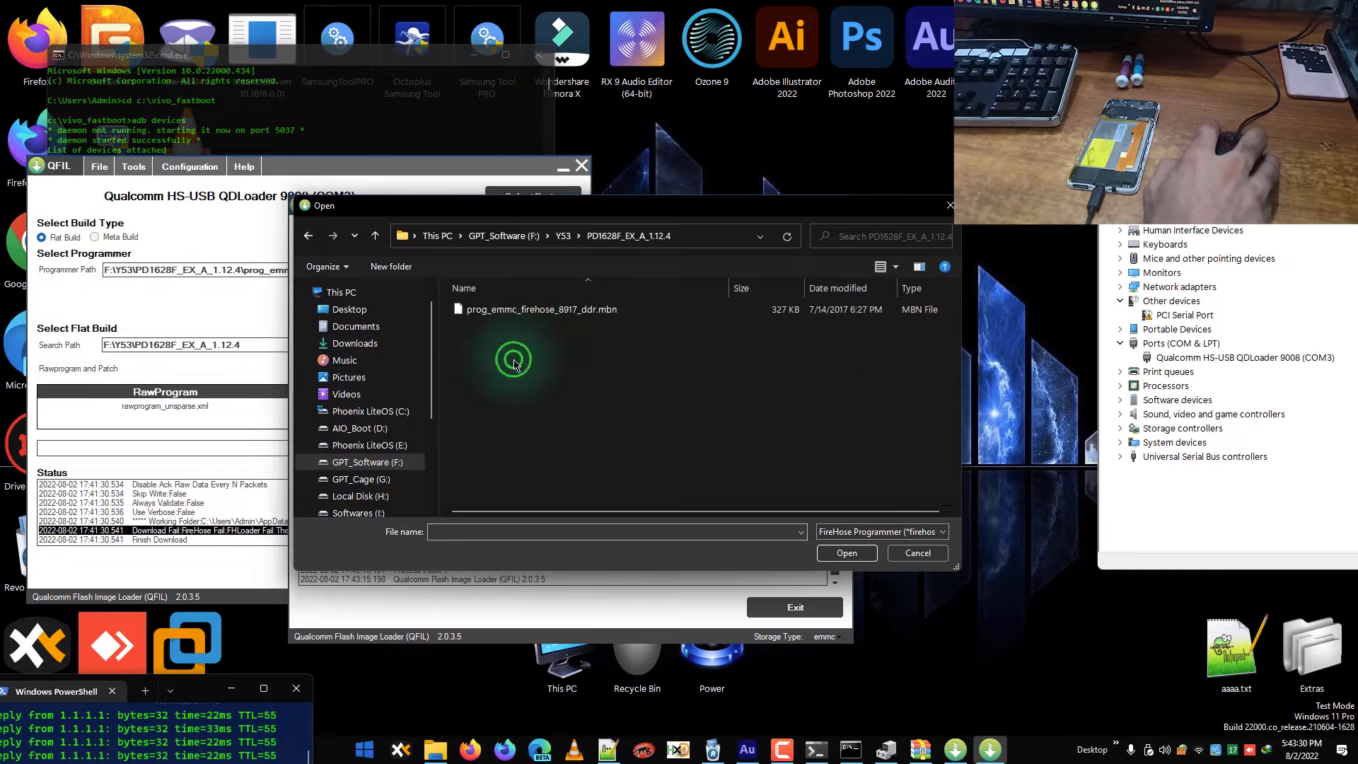
{"action": "double_click", "coordinate": [529, 309]}
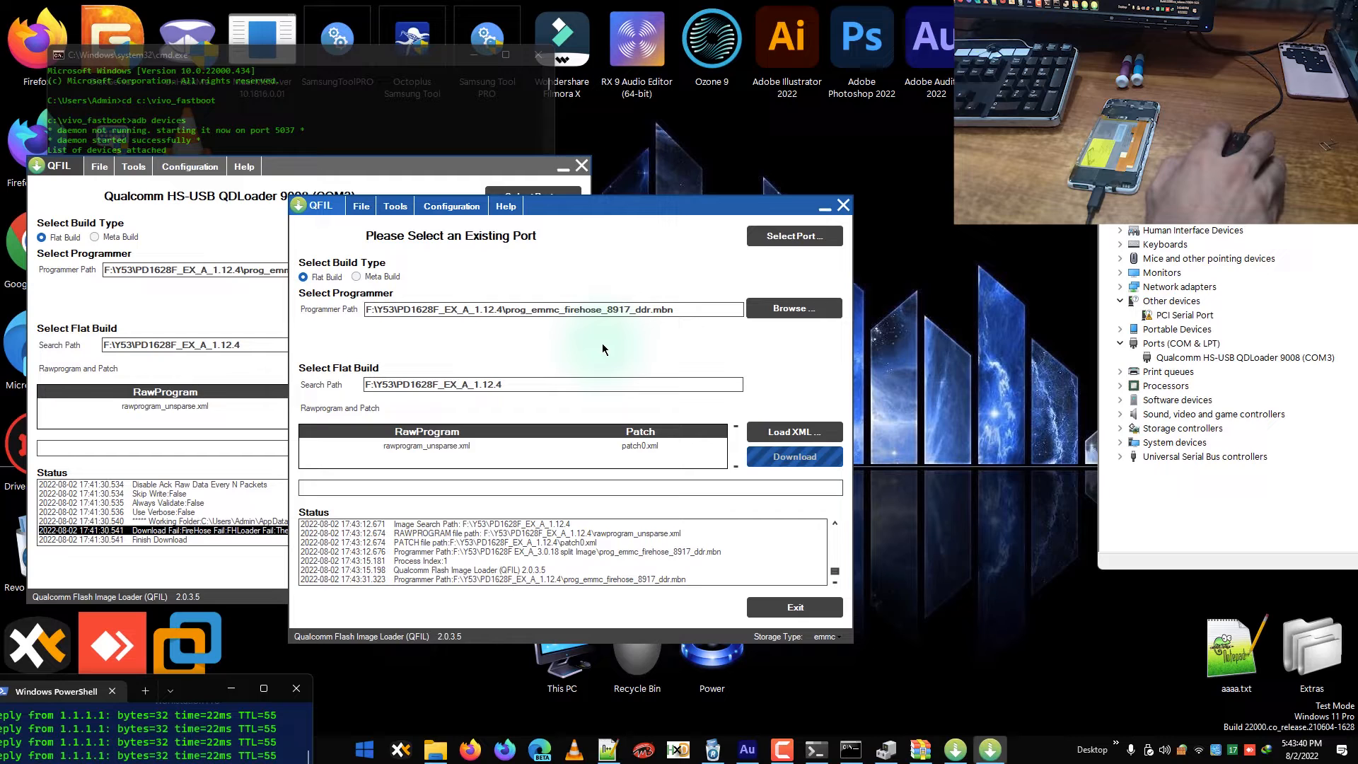
- Load rawprogram_unsparse.xml and patch0.xml from PD1628F_EX_A_1.12.4 into the new QFIL window
{"action": "left_click", "coordinate": [770, 313]}
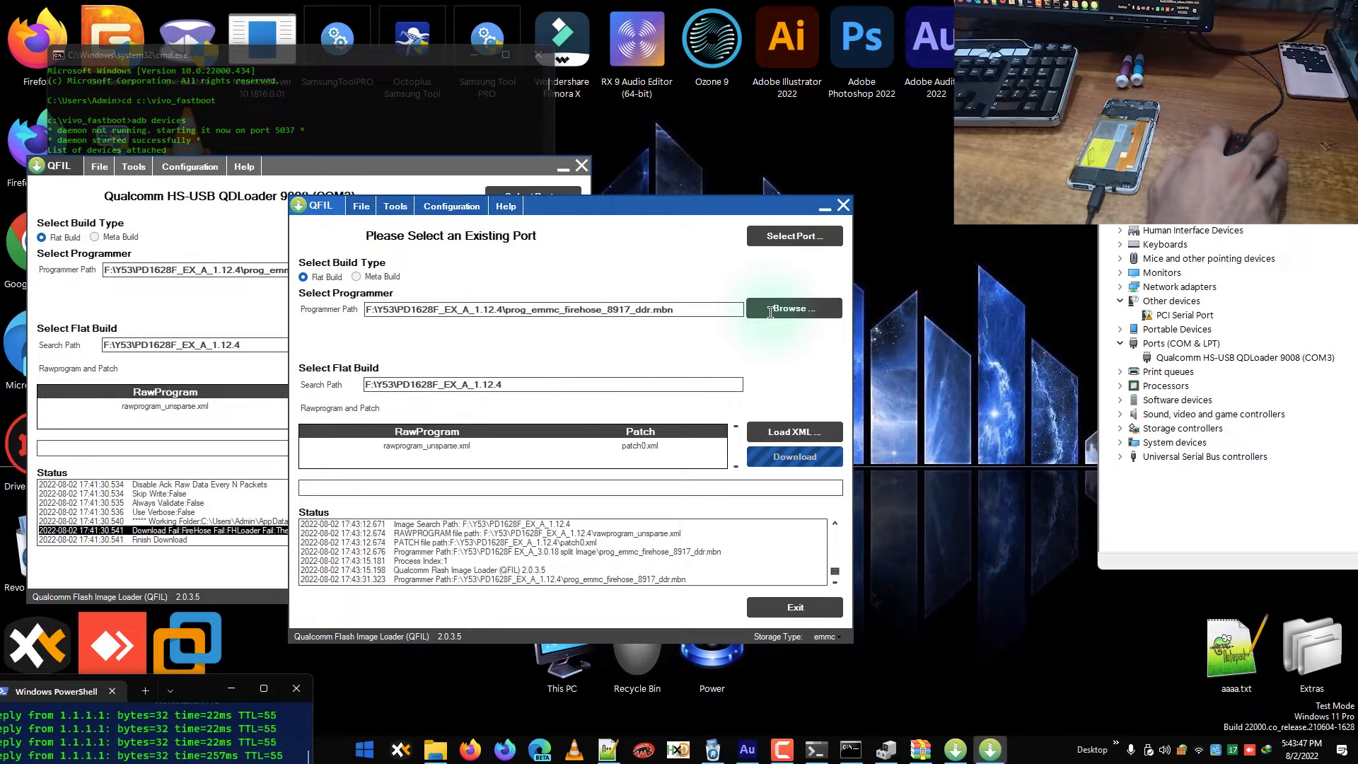
{"action": "left_click", "coordinate": [798, 432]}
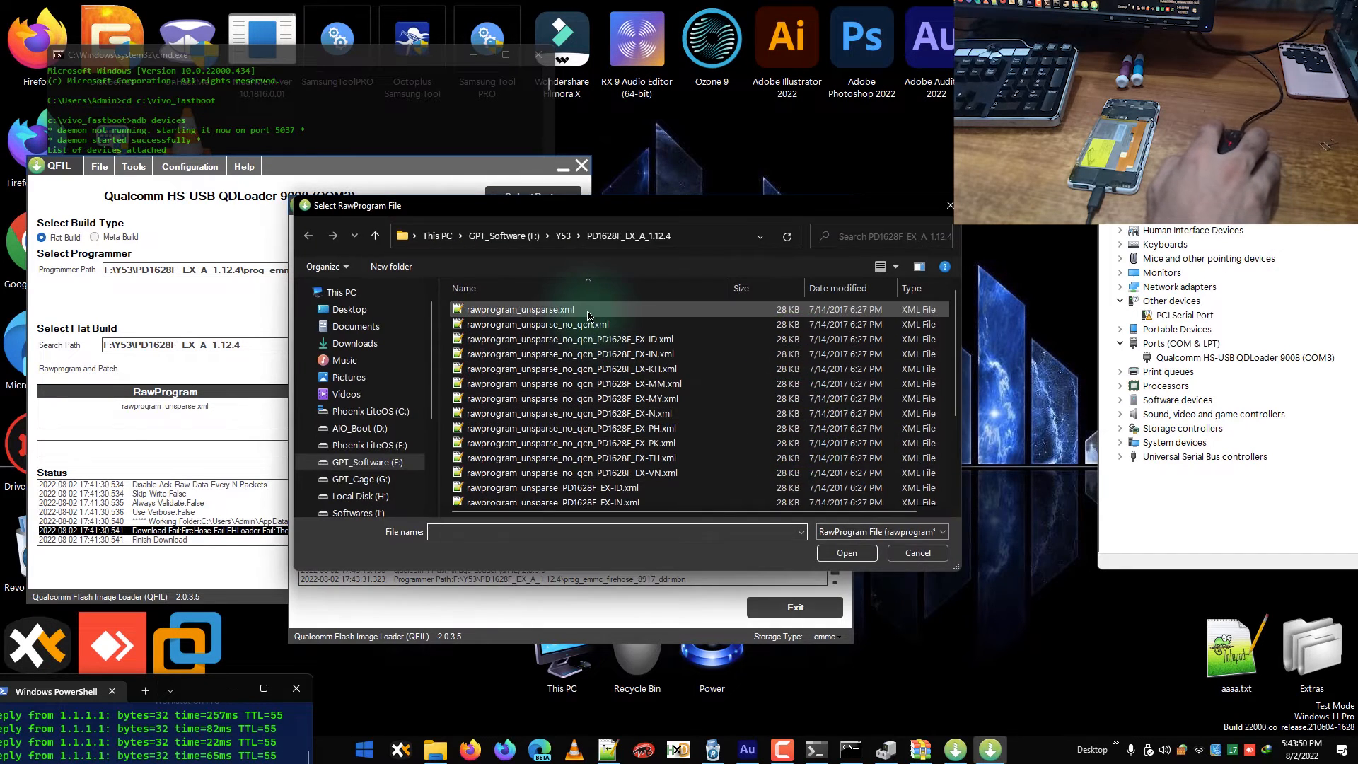
{"action": "double_click", "coordinate": [588, 315]}
{"action": "double_click", "coordinate": [526, 311]}
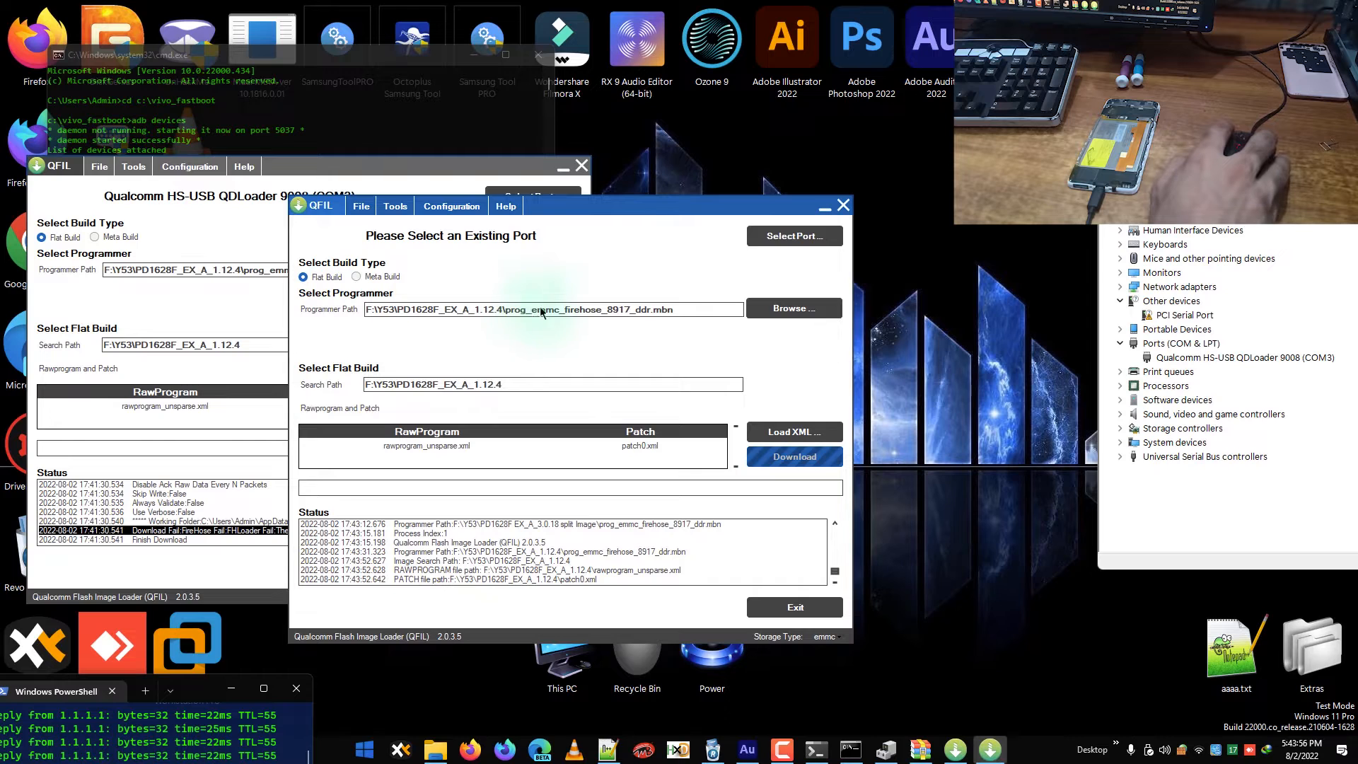
- Select the Qualcomm HS-USB QDLoader 9008 (COM3) port, check it against Device Manager, and start the firmware download
{"action": "left_click", "coordinate": [770, 239]}
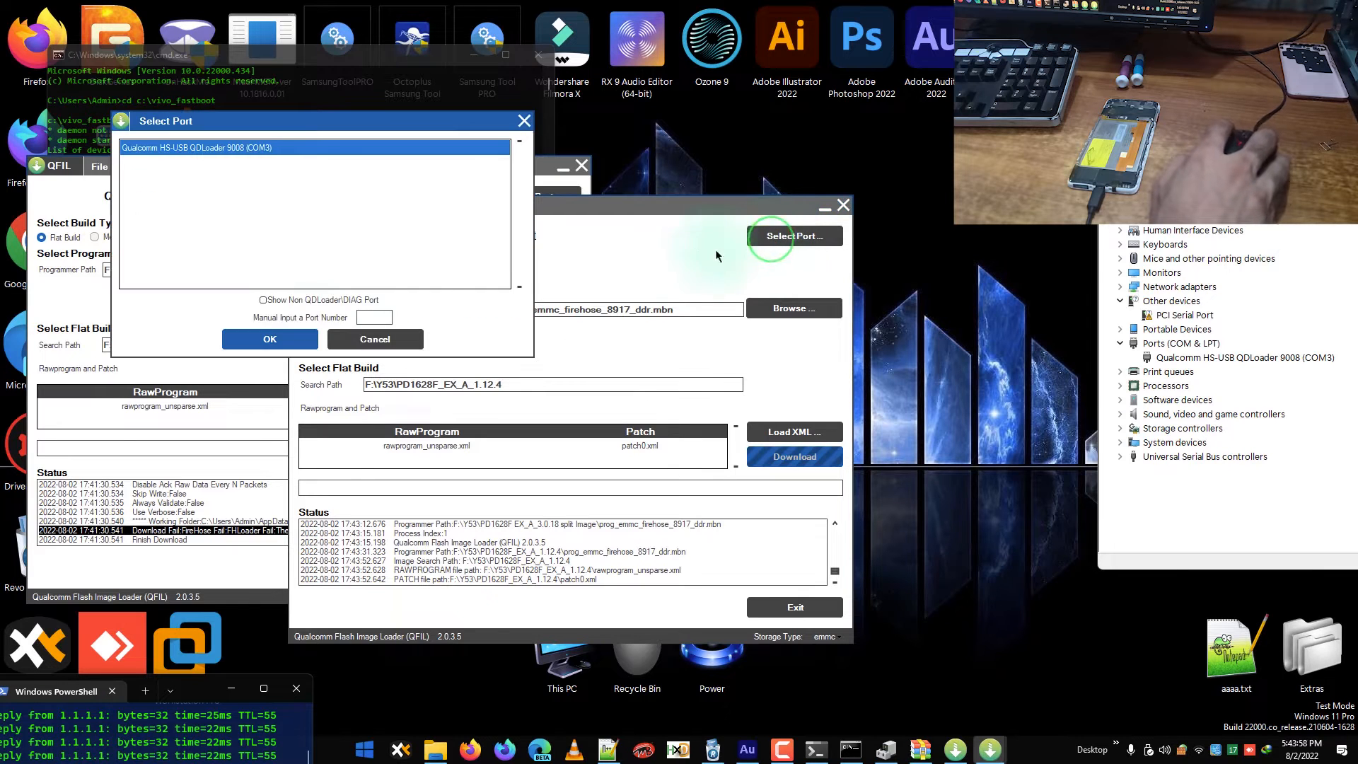
{"action": "left_click", "coordinate": [263, 336]}
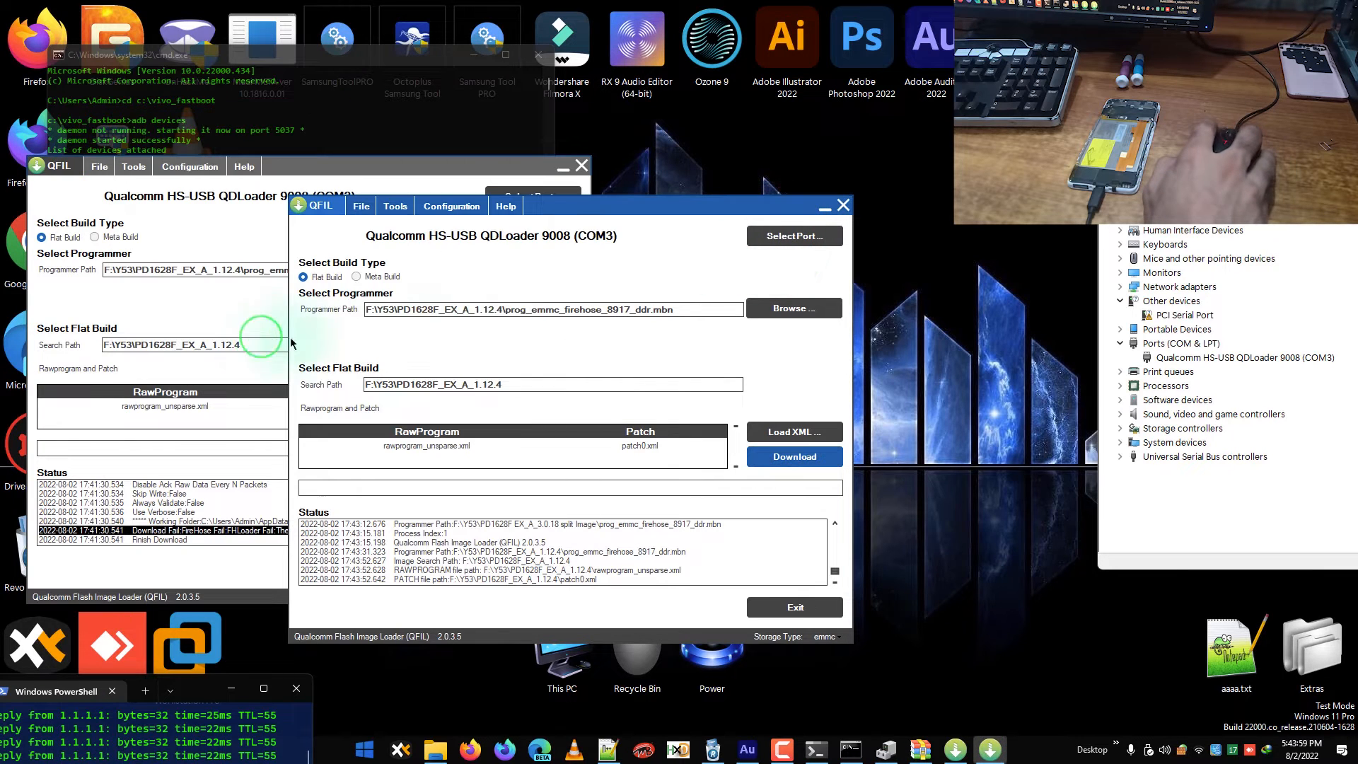
{"action": "left_click", "coordinate": [1271, 358]}
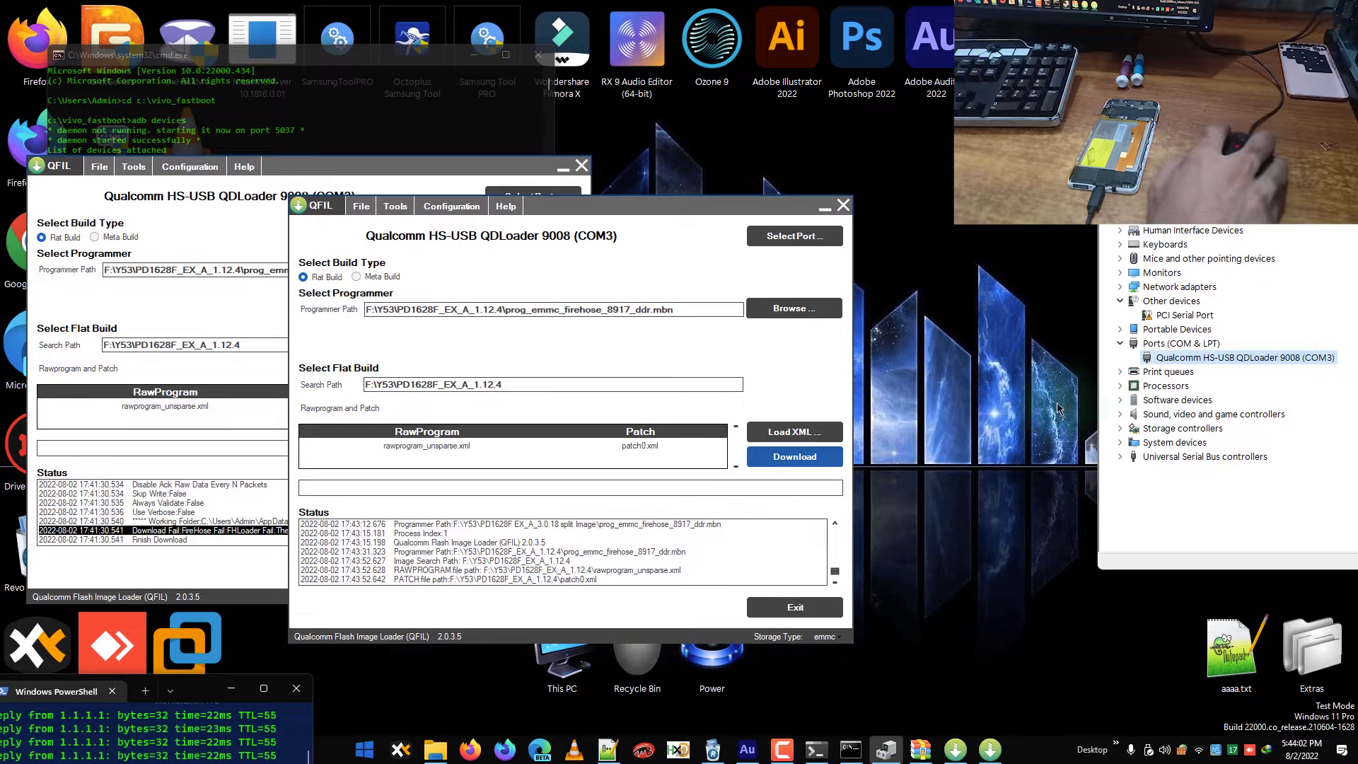
{"action": "left_click", "coordinate": [778, 460]}
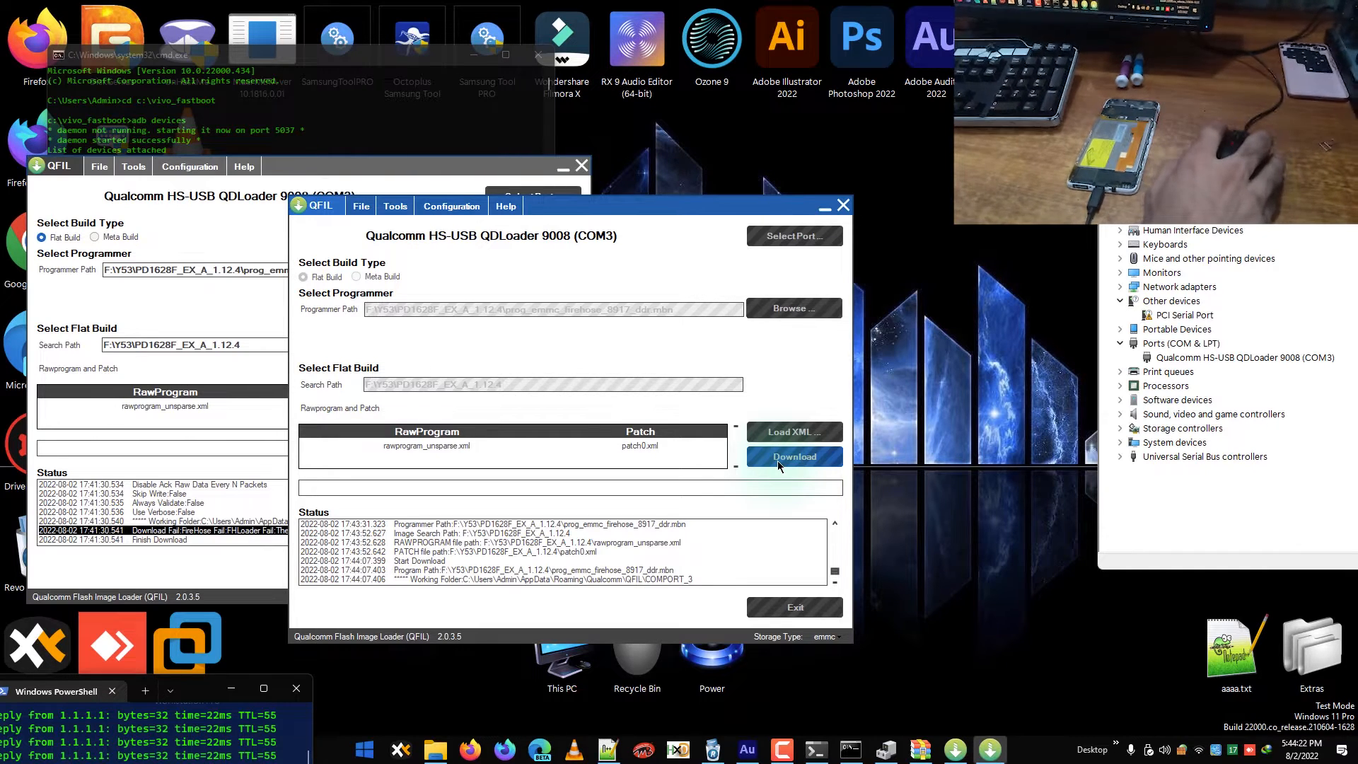
- Compare the download error in the old QFIL window's status log with the status log of the new QFIL window
{"action": "left_click", "coordinate": [269, 532]}
{"action": "left_click", "coordinate": [790, 549]}
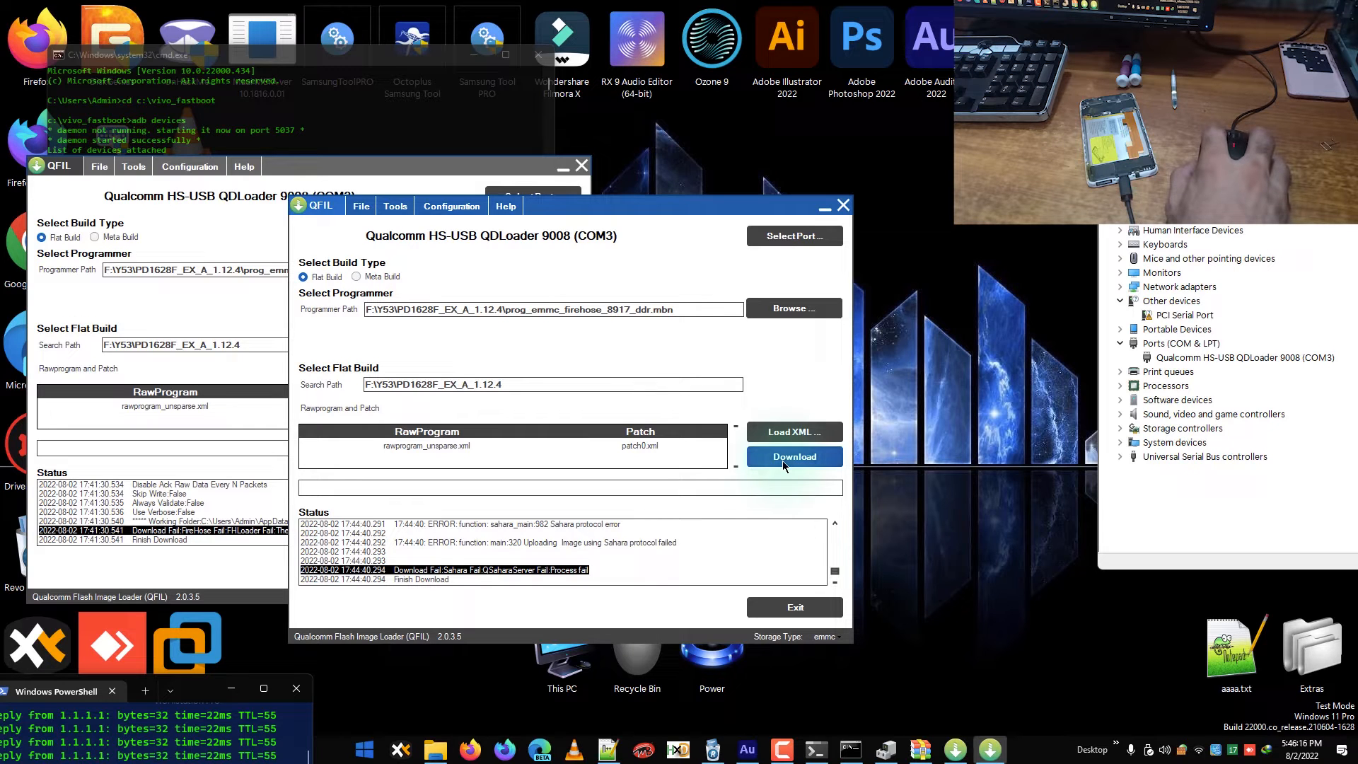
{"action": "left_click", "coordinate": [268, 540]}
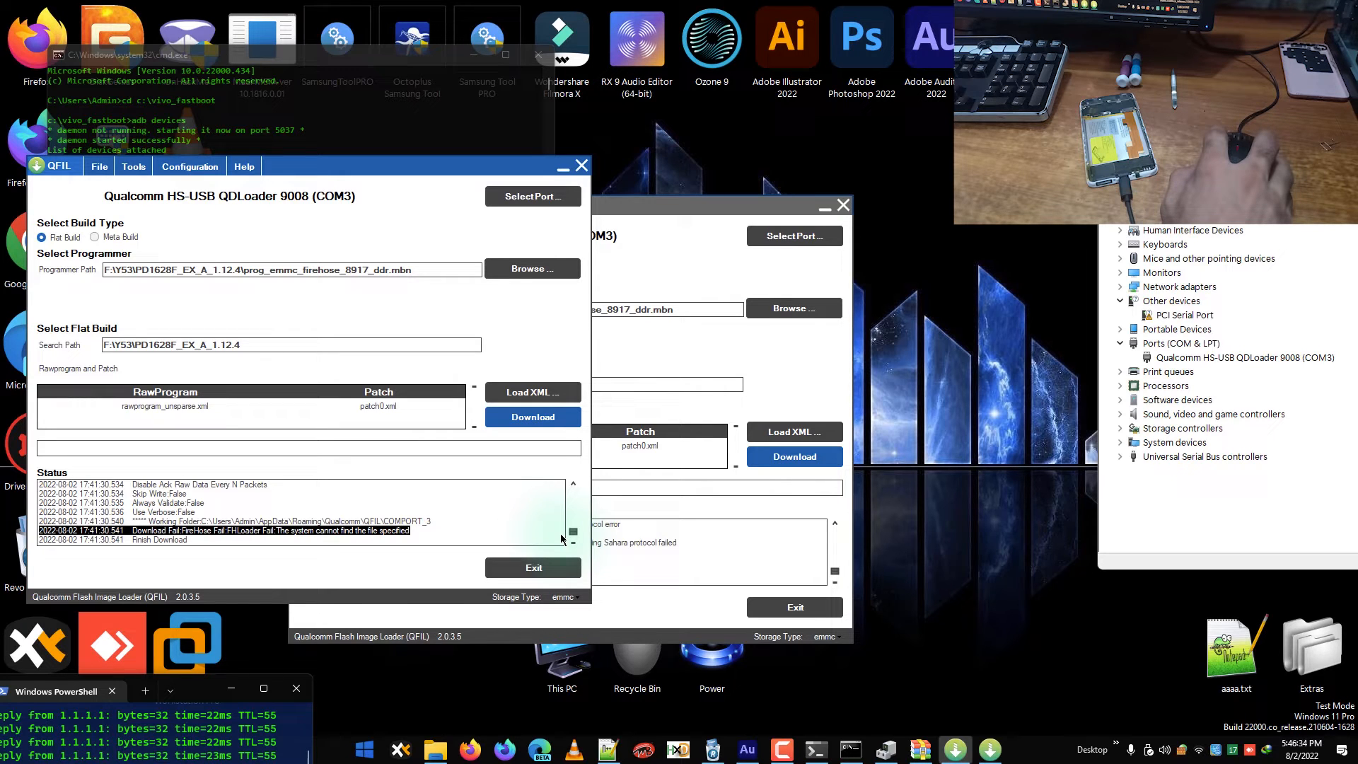
{"action": "left_click", "coordinate": [675, 596]}
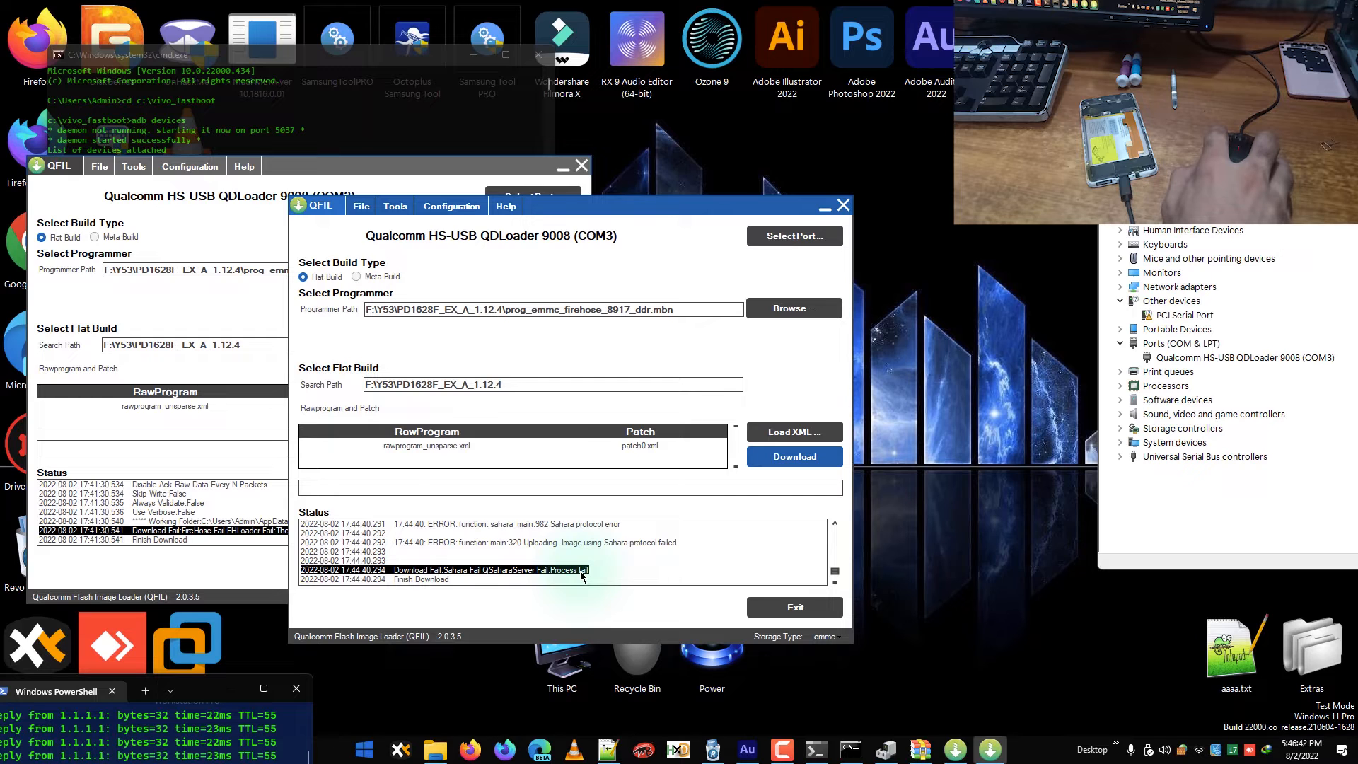
- Restart the firmware download in the new QFIL window and review the old window's error log while it runs
{"action": "left_click", "coordinate": [773, 460]}
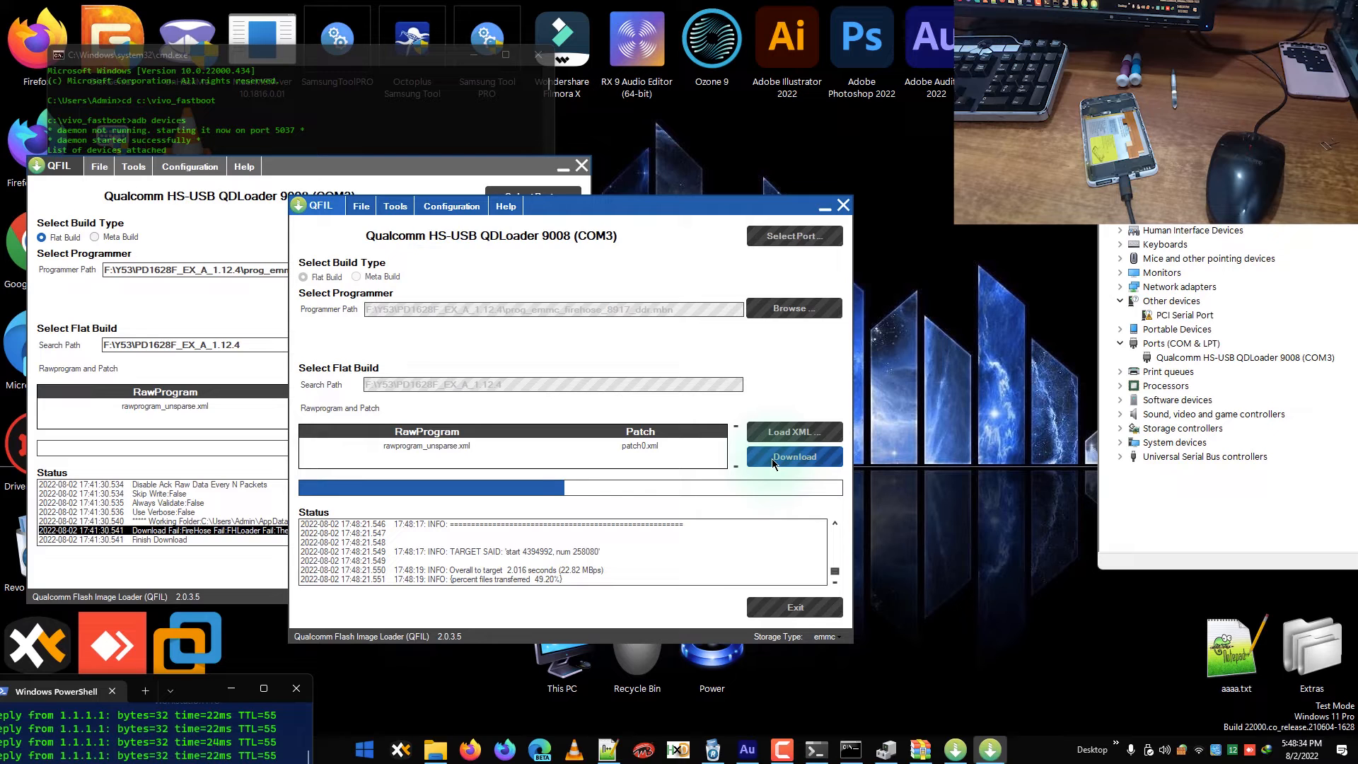
{"action": "left_click", "coordinate": [224, 552]}
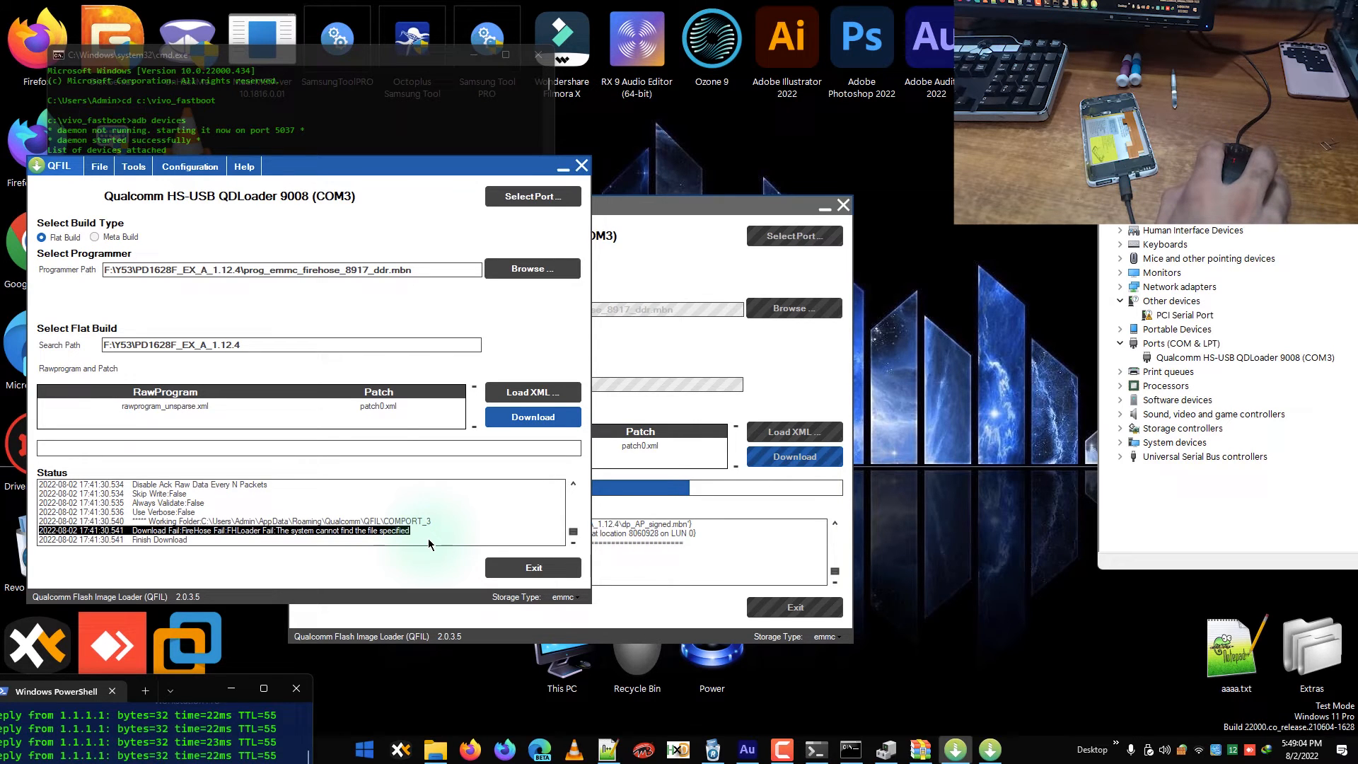
{"action": "left_click", "coordinate": [628, 606]}
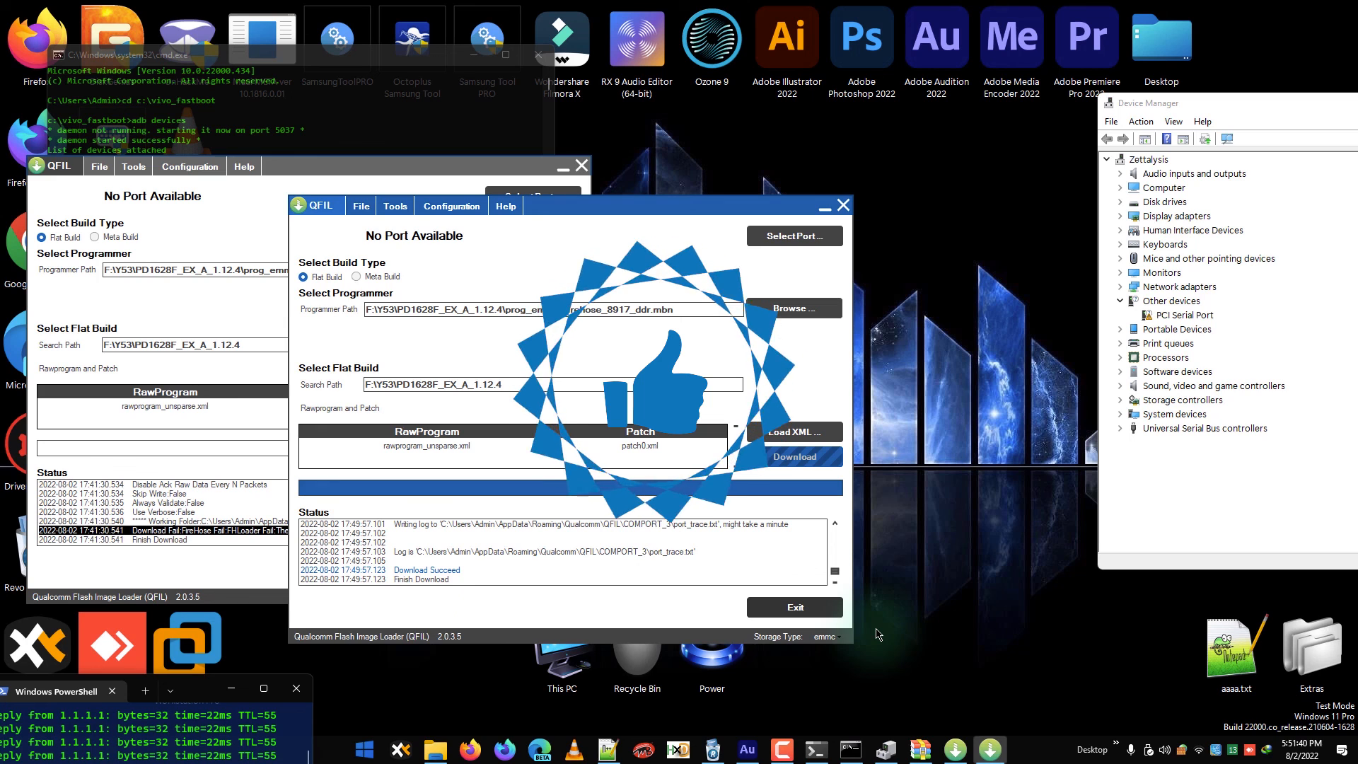
- Close both QFIL windows once the firmware download has finished and refresh the desktop
{"action": "left_click", "coordinate": [821, 612]}
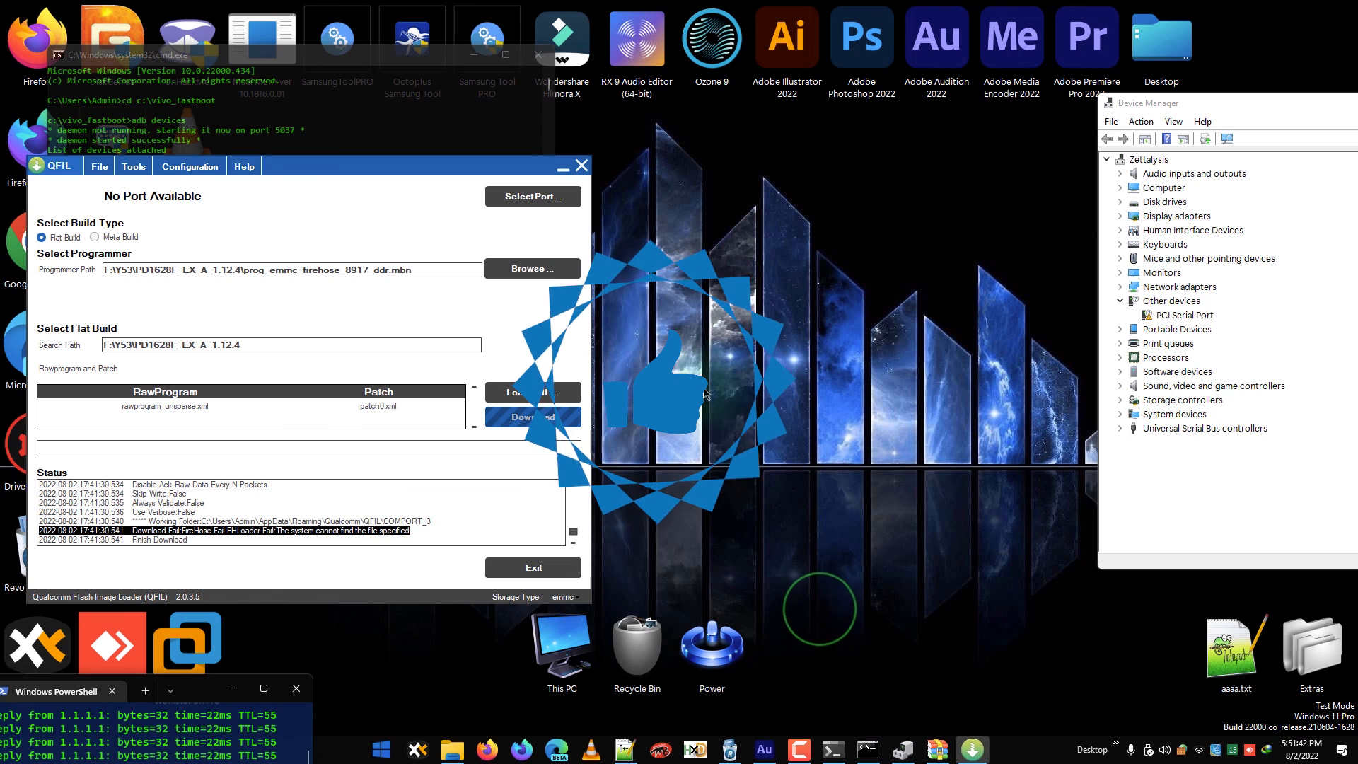
{"action": "left_click", "coordinate": [584, 167]}
{"action": "right_click", "coordinate": [587, 166]}
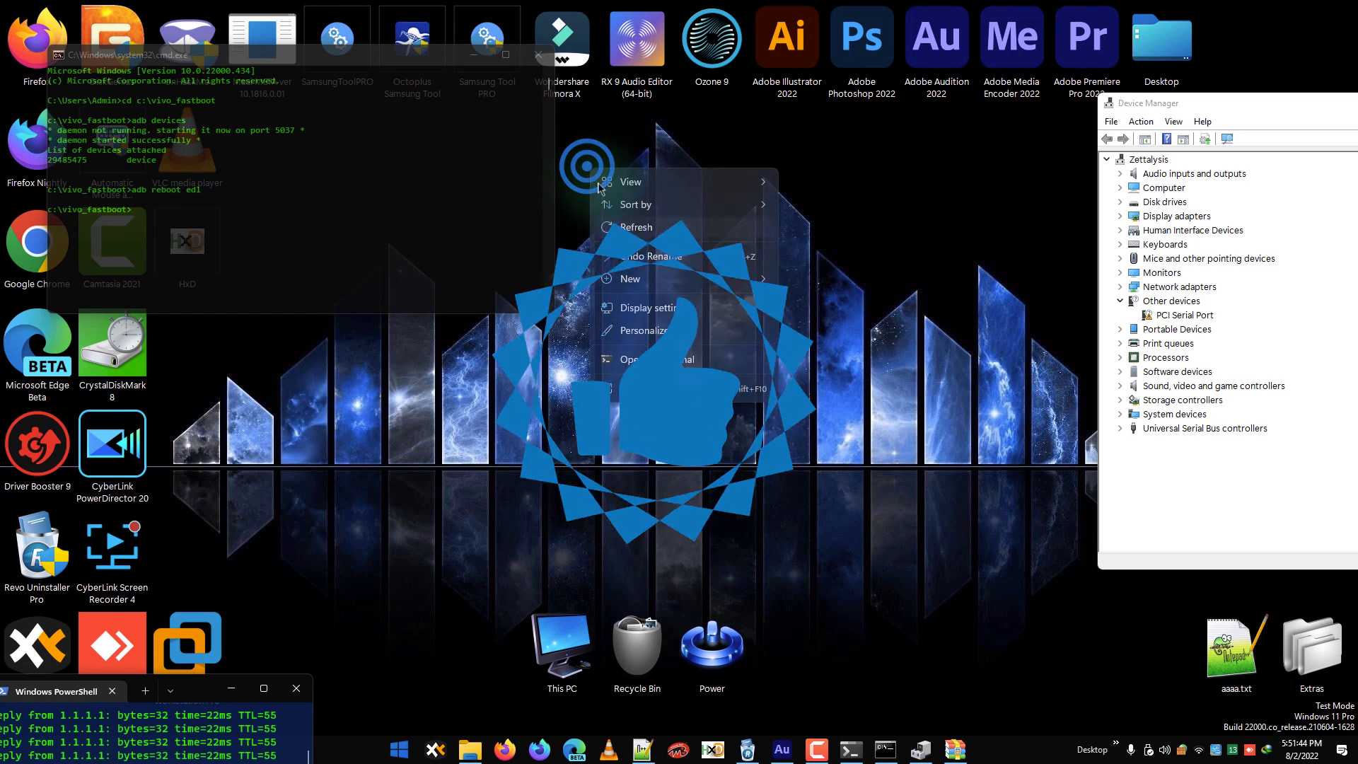
{"action": "left_click", "coordinate": [631, 233]}
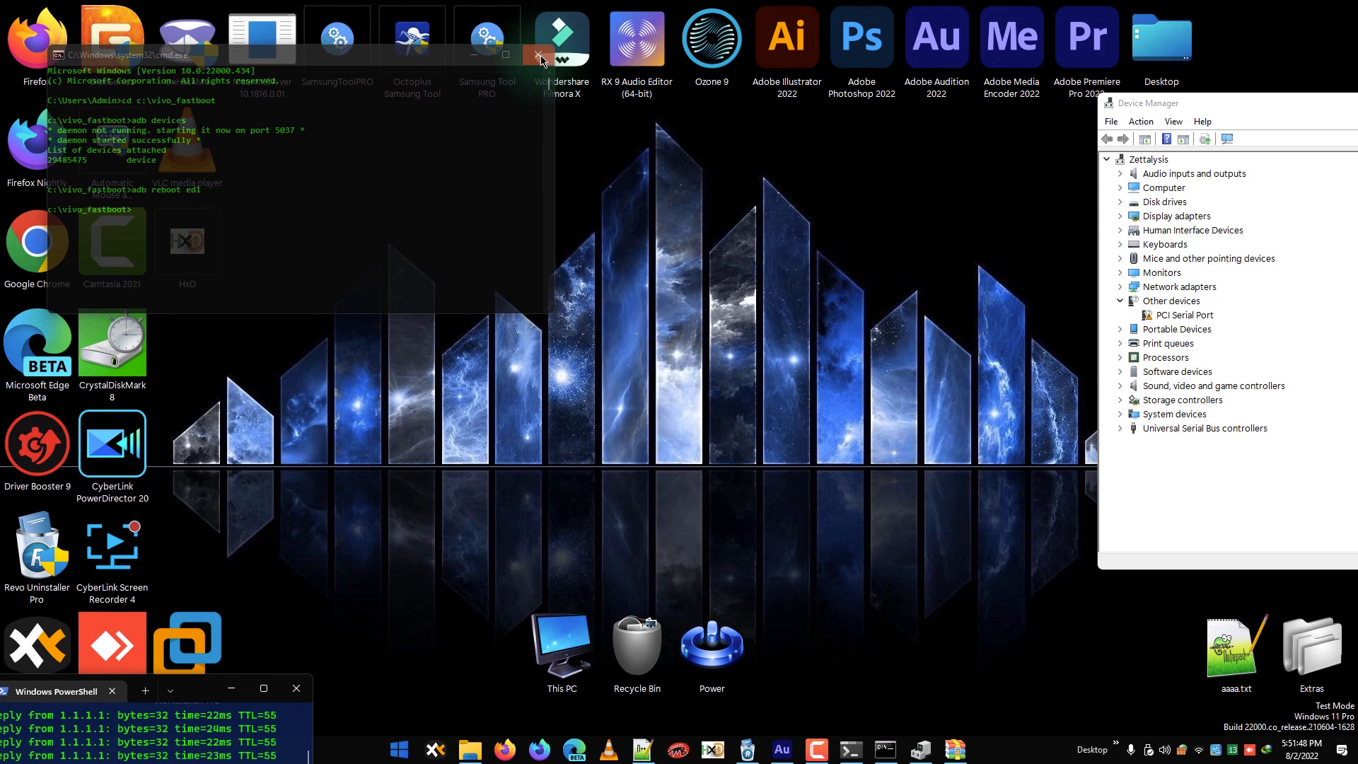
{"action": "right_click", "coordinate": [669, 249]}
{"action": "left_click", "coordinate": [715, 305]}
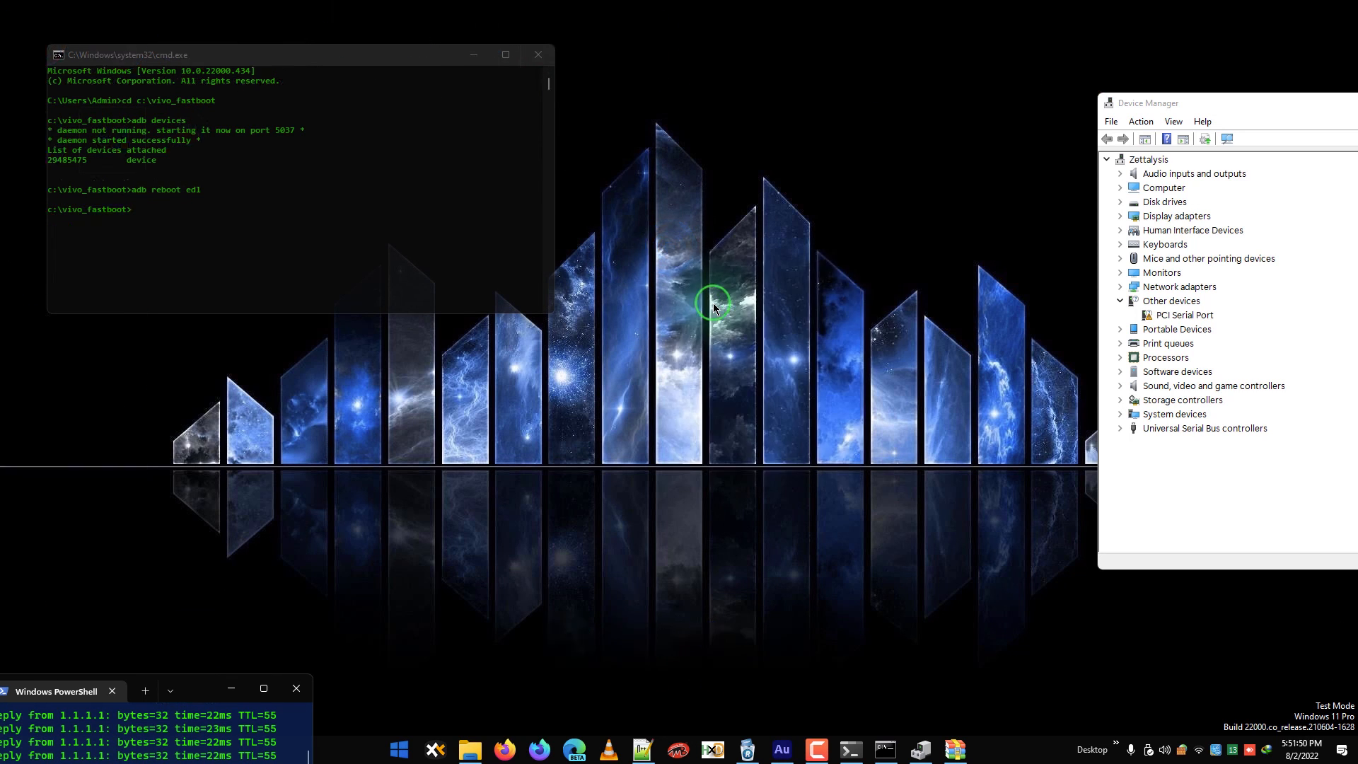